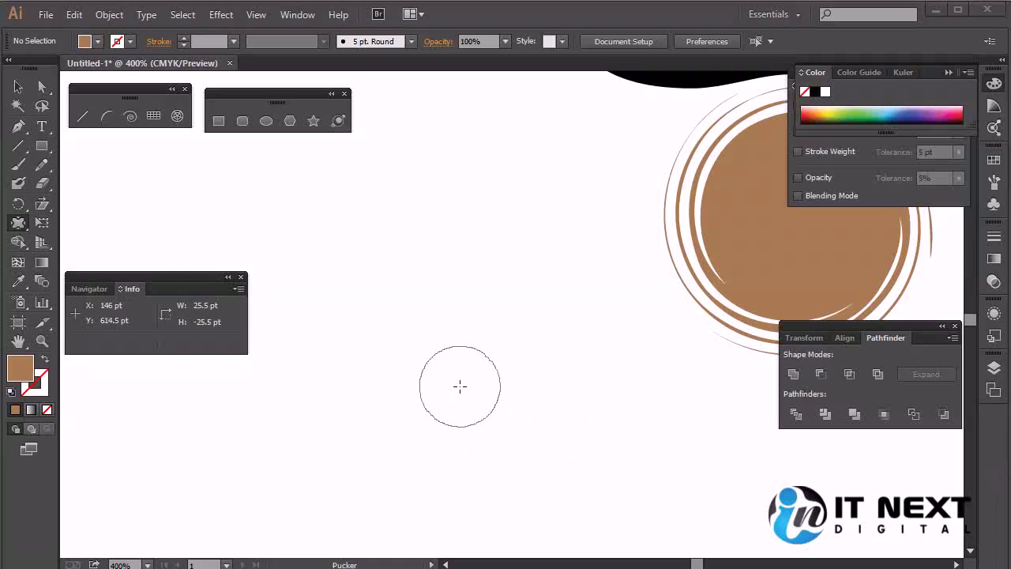
# Draw a brown-filled rectangle of about 71.75 × 60.75 pt beside the brown circle design.
pyautogui.click(15, 228)
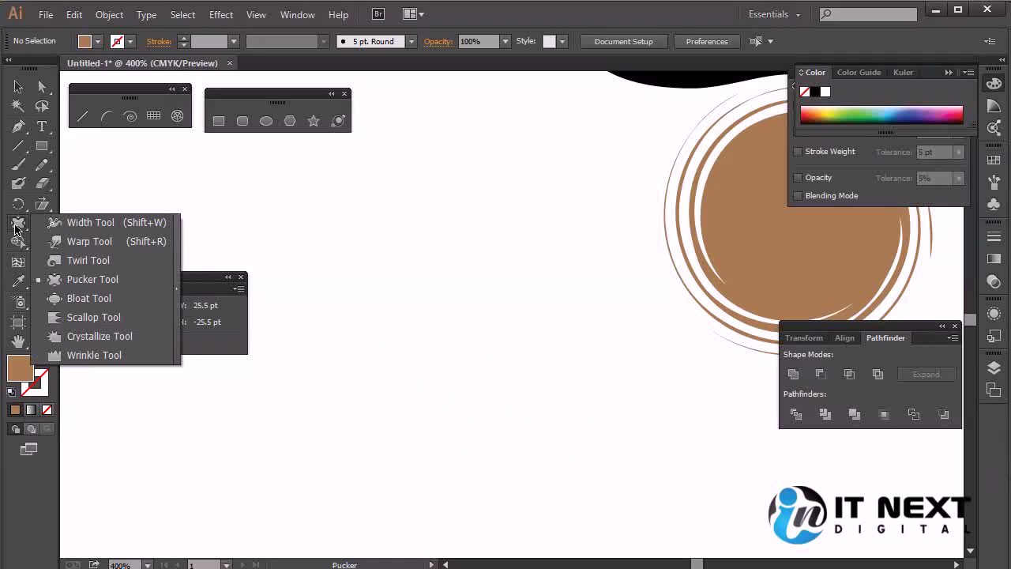
pyautogui.click(131, 281)
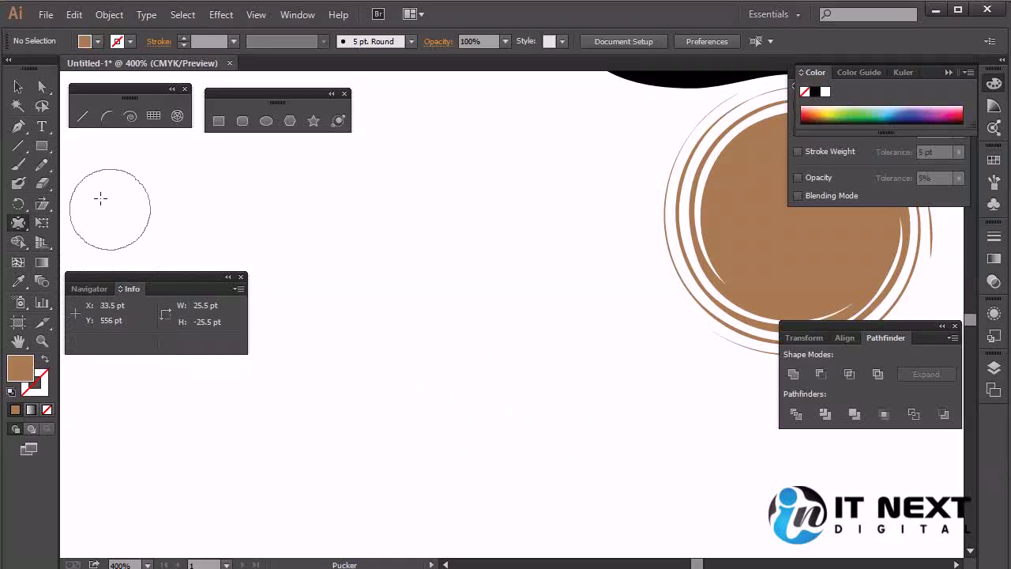
pyautogui.click(40, 147)
pyautogui.moveTo(289, 251); pyautogui.dragTo(515, 442)
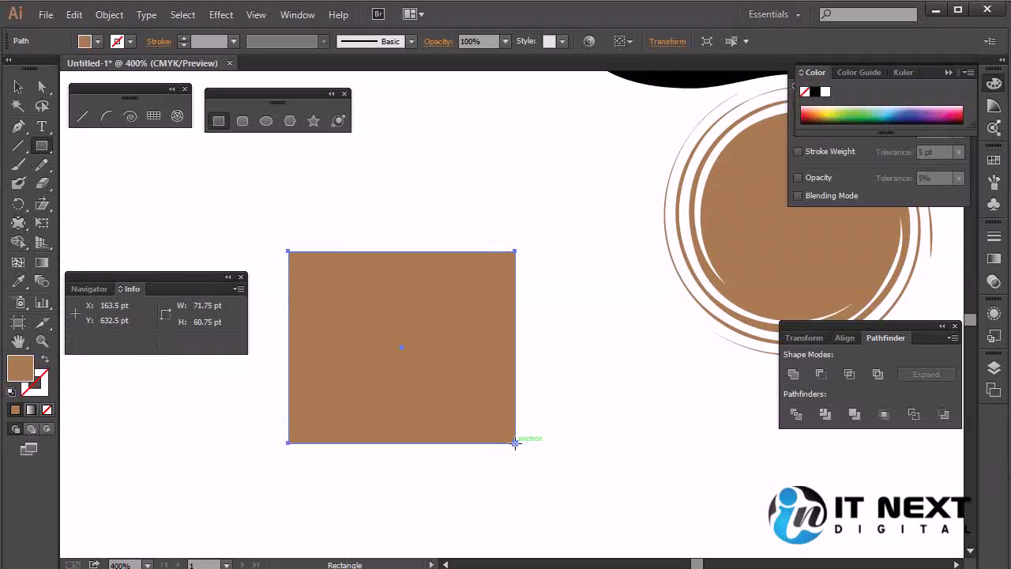
pyautogui.click(18, 225)
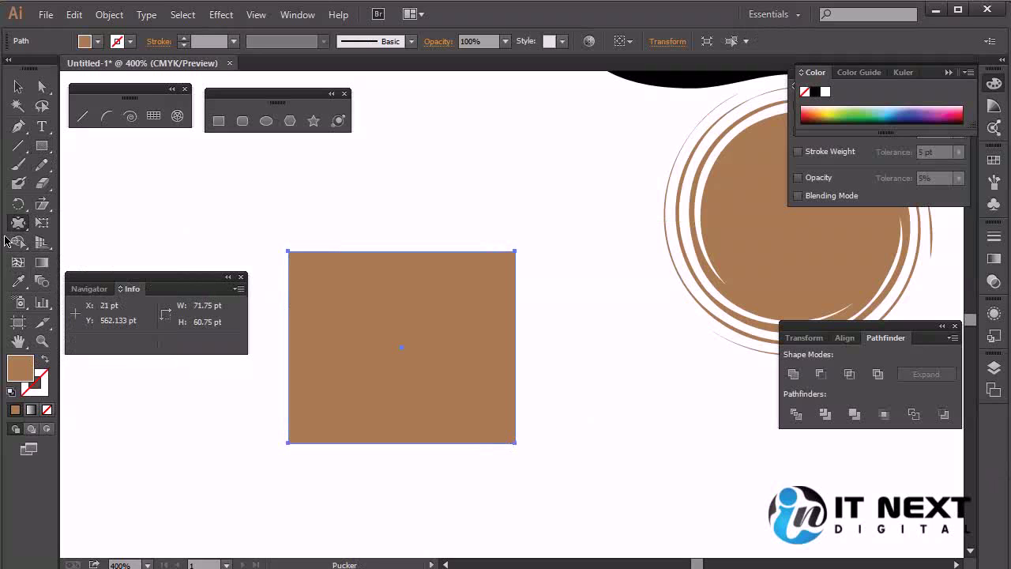
# Shrink the Pucker tool brush from 25.5 pt to 4 pt wide by 4 pt high.
pyautogui.doubleClick(18, 225)
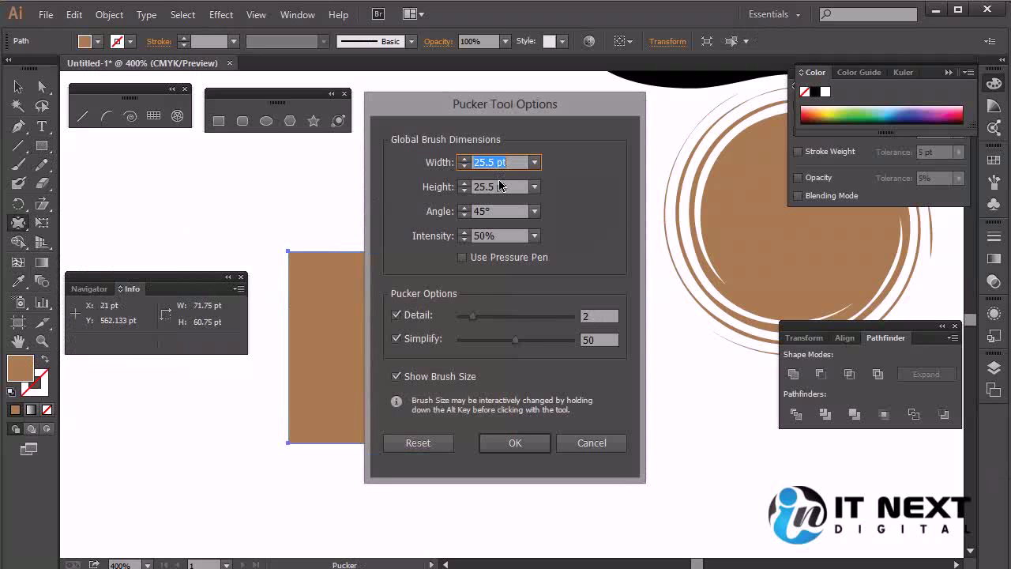
pyautogui.press('Tab')
pyautogui.click(515, 442)
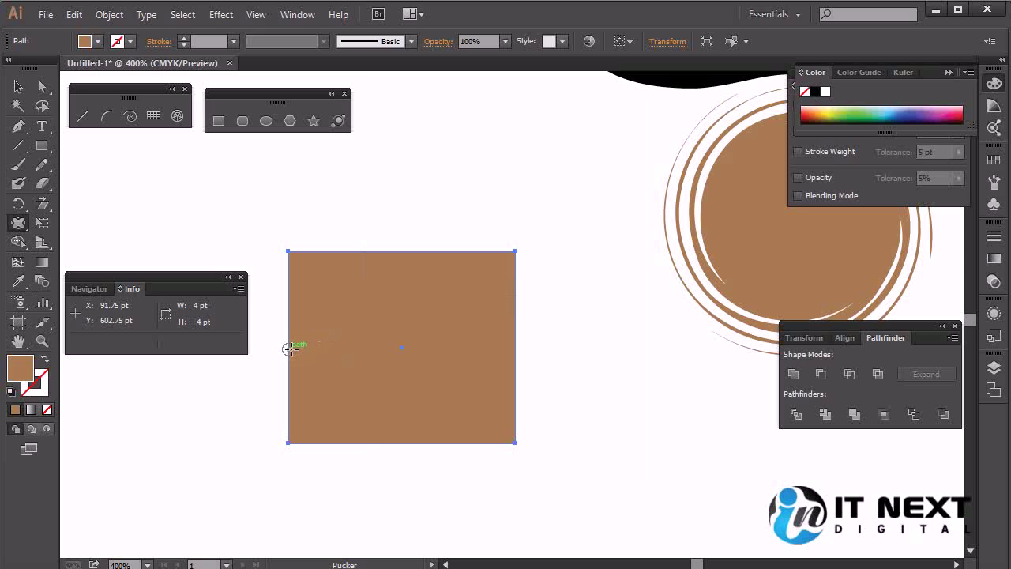
# Enlarge the Pucker brush and try spikes on the rectangle's left and top edges, undoing both.
pyautogui.moveTo(293, 342); pyautogui.dragTo(329, 373)
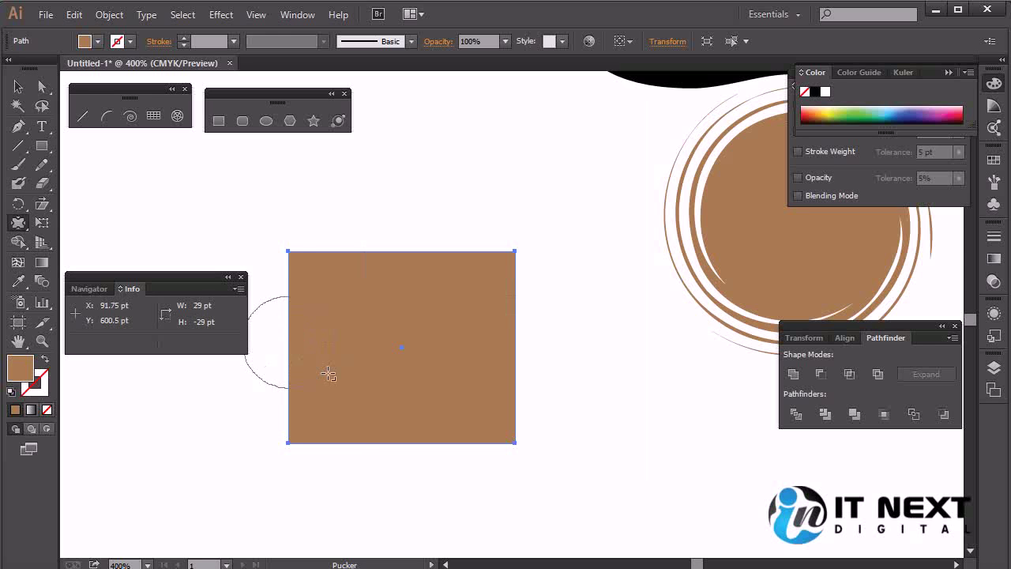
pyautogui.moveTo(386, 334); pyautogui.dragTo(562, 361)
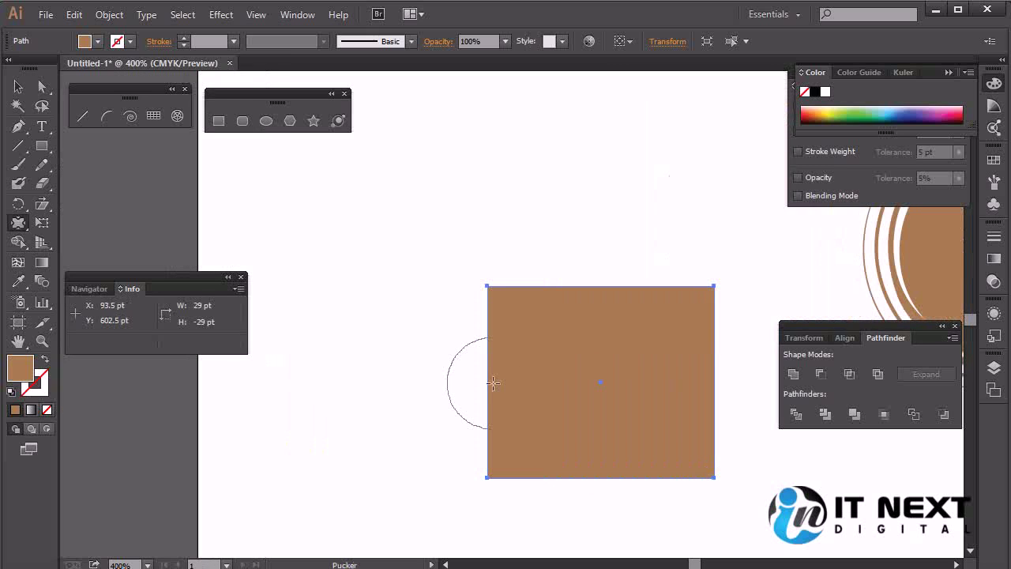
pyautogui.moveTo(482, 381); pyautogui.dragTo(212, 375)
pyautogui.hotkey('ctrl', 'z')
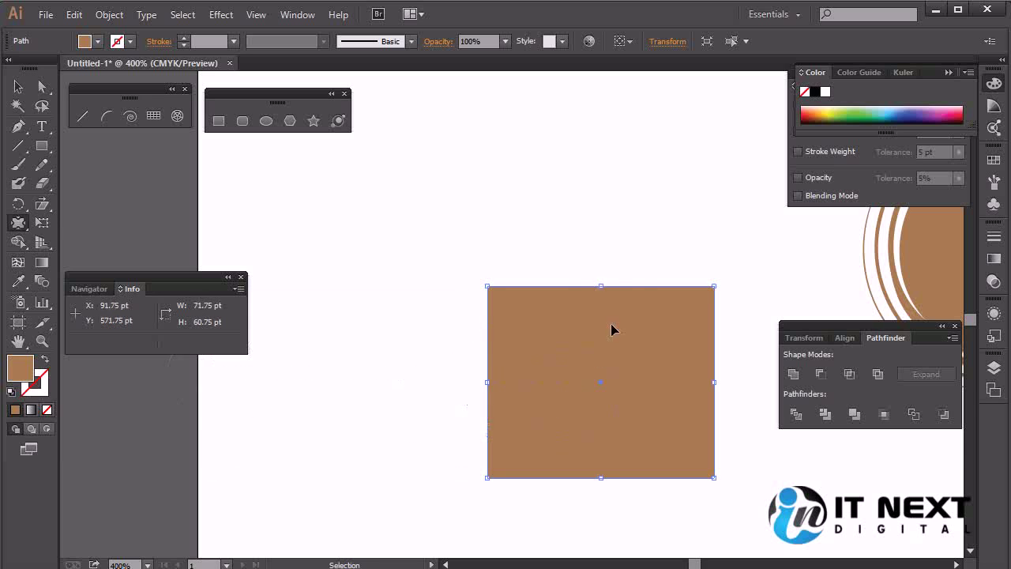
pyautogui.moveTo(612, 247); pyautogui.dragTo(608, 162)
pyautogui.hotkey('ctrl', 'z')
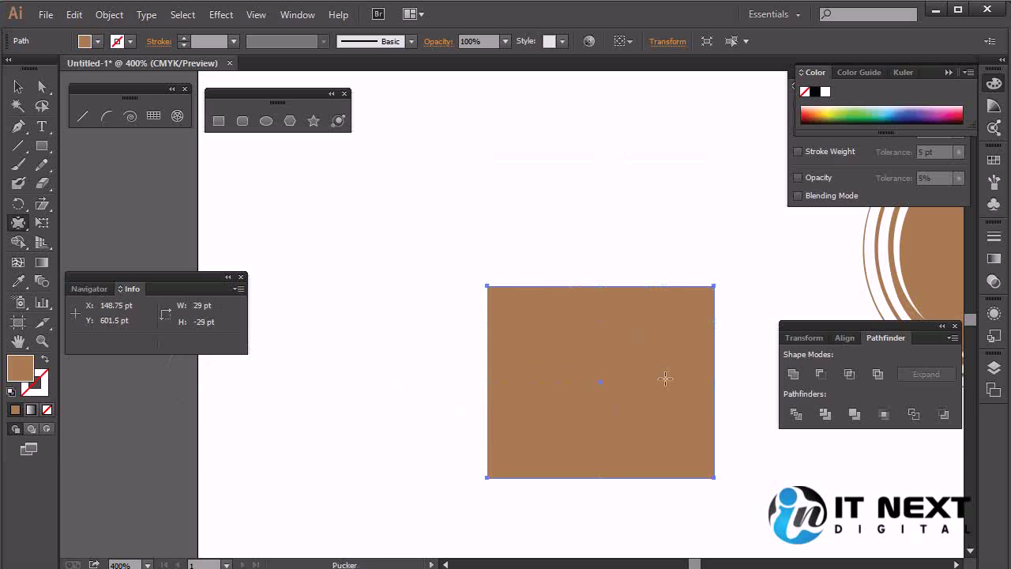
# Pucker the rectangle's right edge and bottom corners into spikes, then delete the shape.
pyautogui.moveTo(688, 381); pyautogui.dragTo(805, 383)
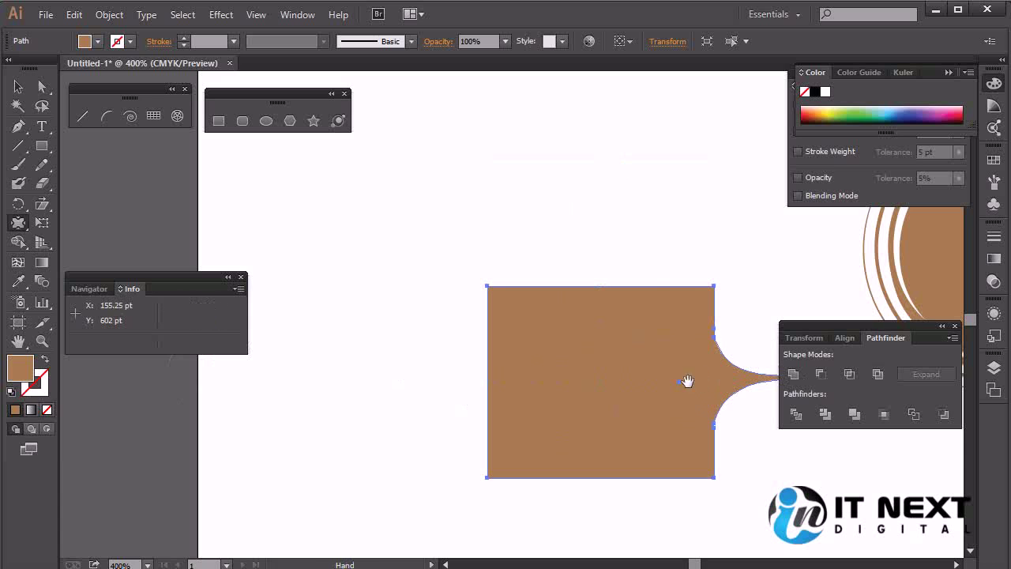
pyautogui.moveTo(686, 379); pyautogui.dragTo(574, 366)
pyautogui.moveTo(500, 424)
pyautogui.mouseDown()
pyautogui.moveTo(500, 491)
pyautogui.moveTo(517, 417)
pyautogui.mouseUp()
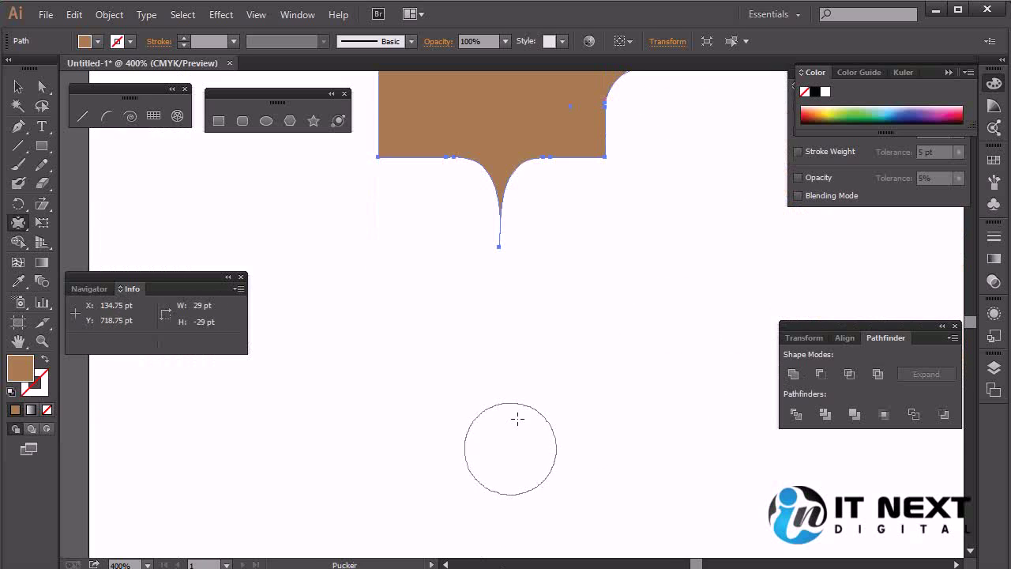
pyautogui.scroll(5, 523, 498)
pyautogui.moveTo(582, 342); pyautogui.dragTo(641, 409)
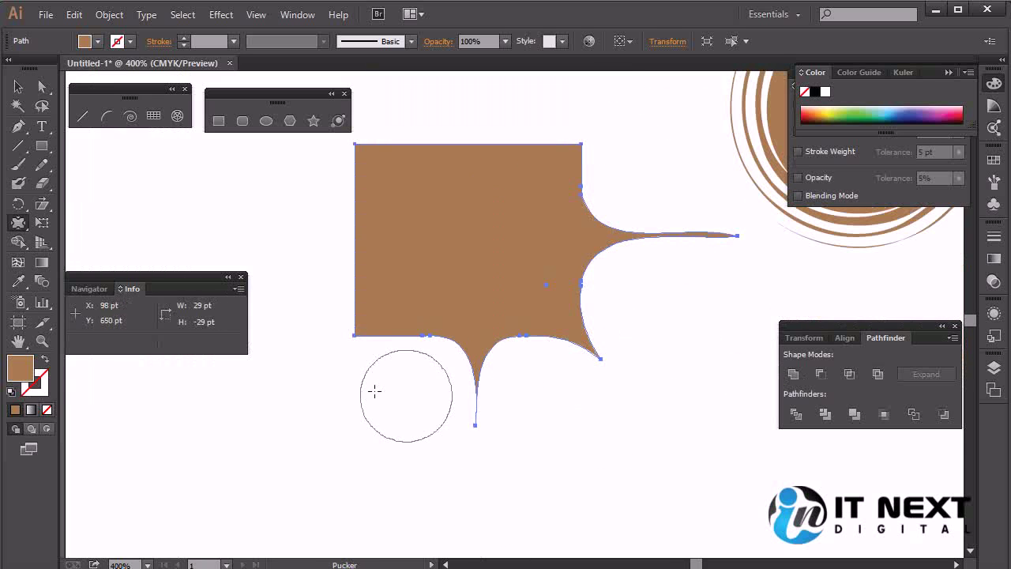
pyautogui.moveTo(350, 343); pyautogui.dragTo(307, 408)
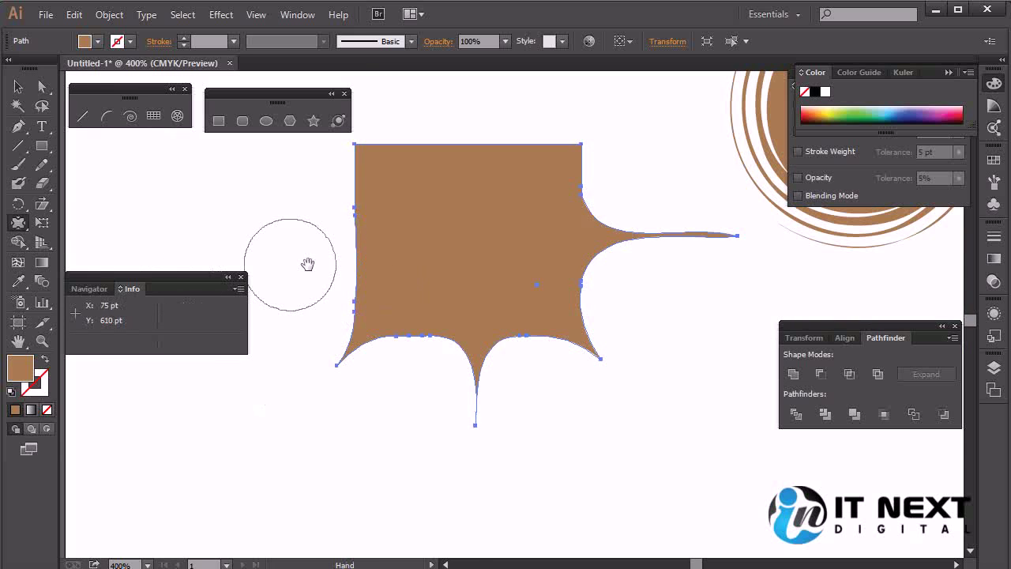
pyautogui.scroll(5, 471, 402)
pyautogui.click(19, 87)
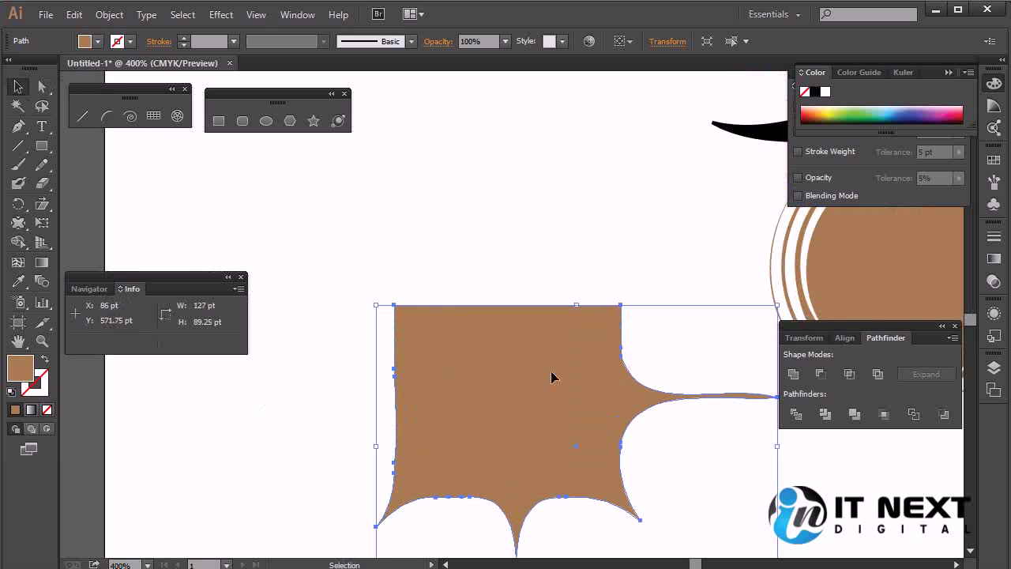
pyautogui.press('Delete')
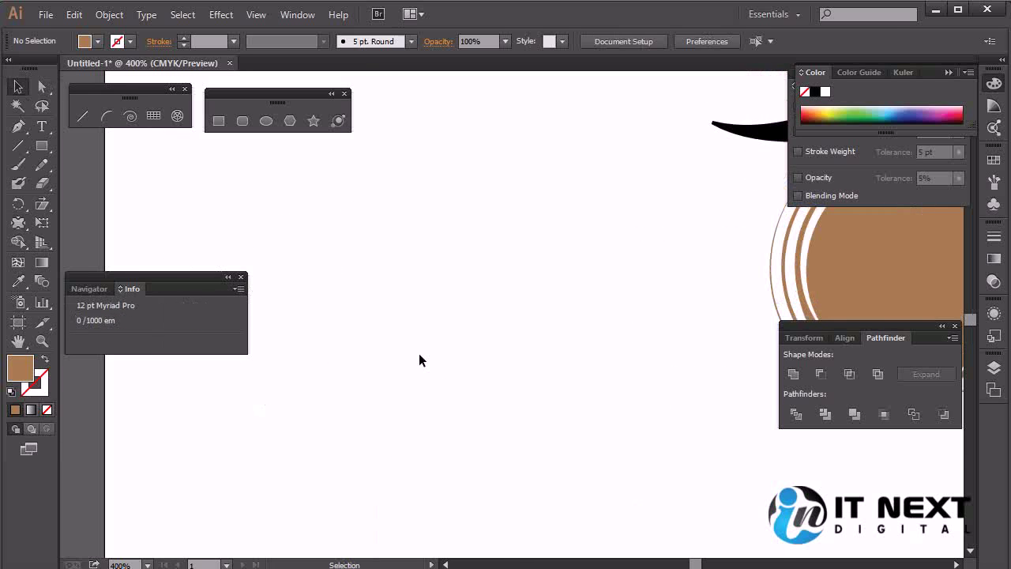
# Add 'the sun' in Myriad Pro and scale it to about 161 × 56.5 pt.
pyautogui.press('t')
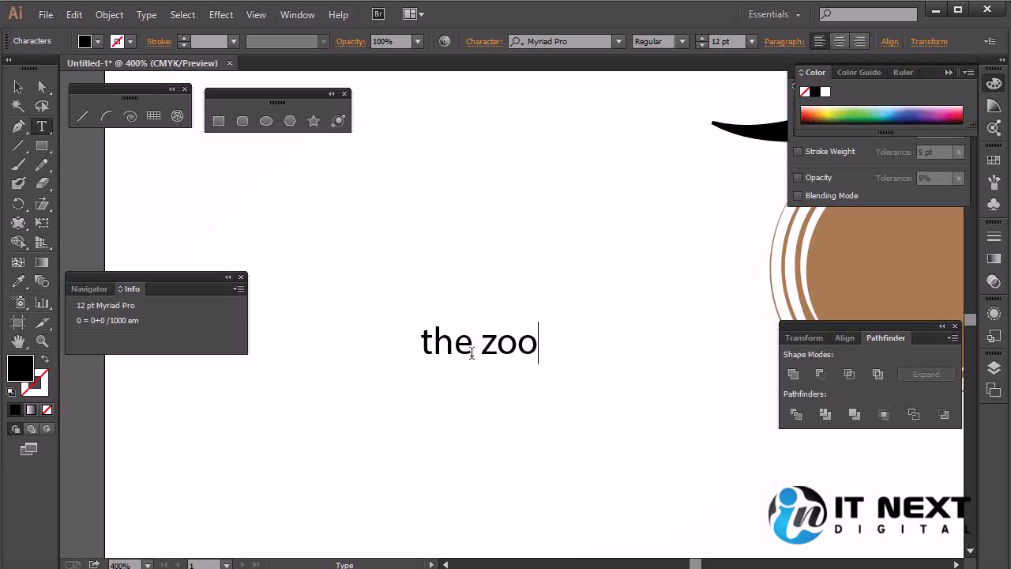
pyautogui.moveTo(466, 360); pyautogui.dragTo(644, 342)
pyautogui.press('BackSpace')
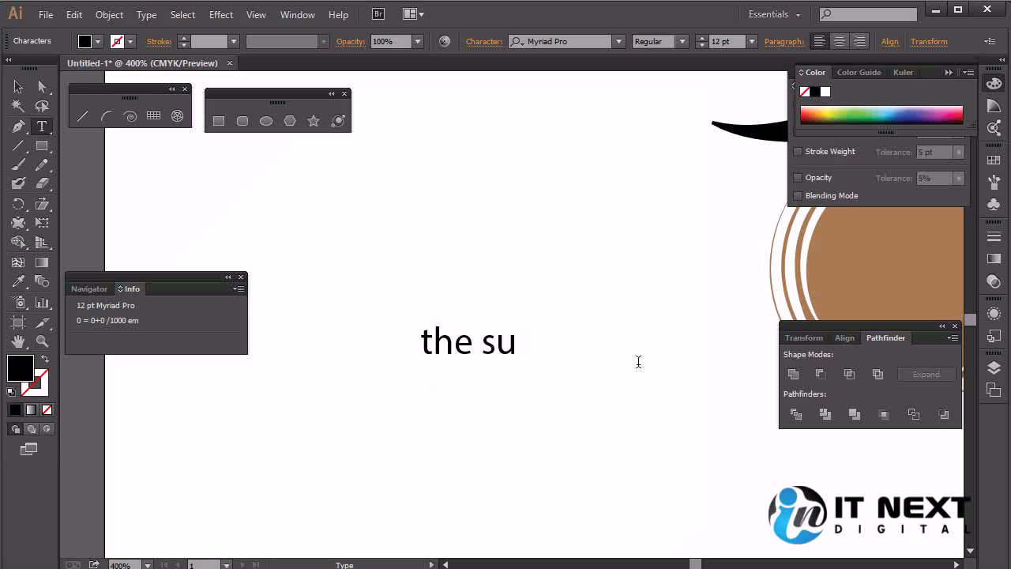
pyautogui.click(18, 87)
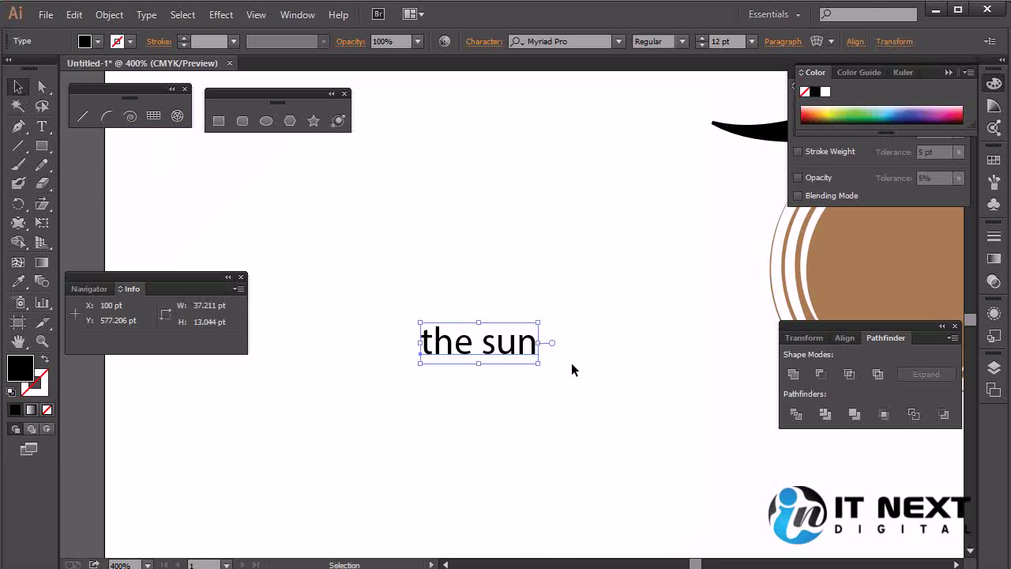
pyautogui.moveTo(539, 363); pyautogui.dragTo(735, 462)
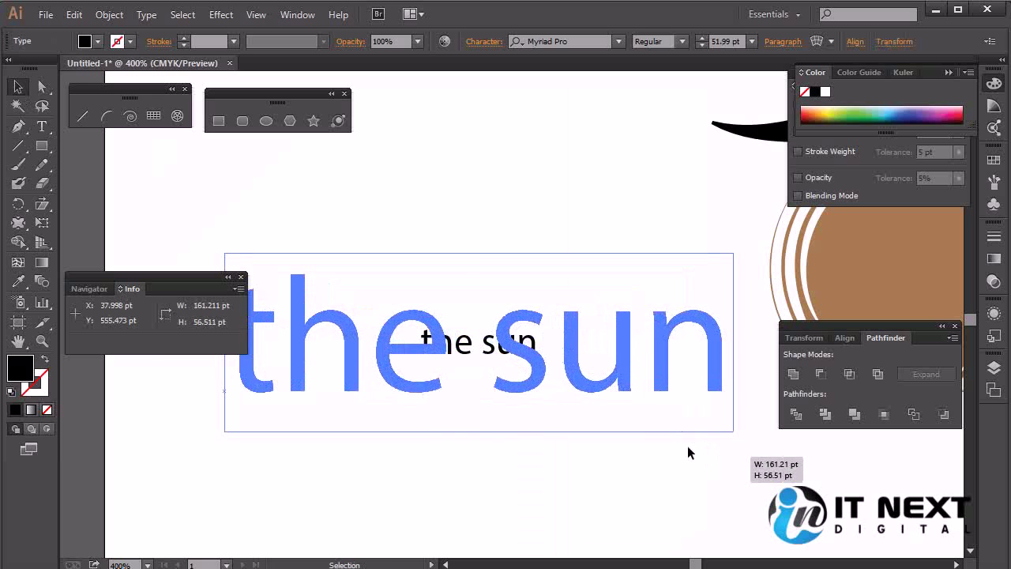
# Expand the 'the sun' text with Object and Fill checked, then zoom in on the letters.
pyautogui.click(110, 15)
pyautogui.click(135, 182)
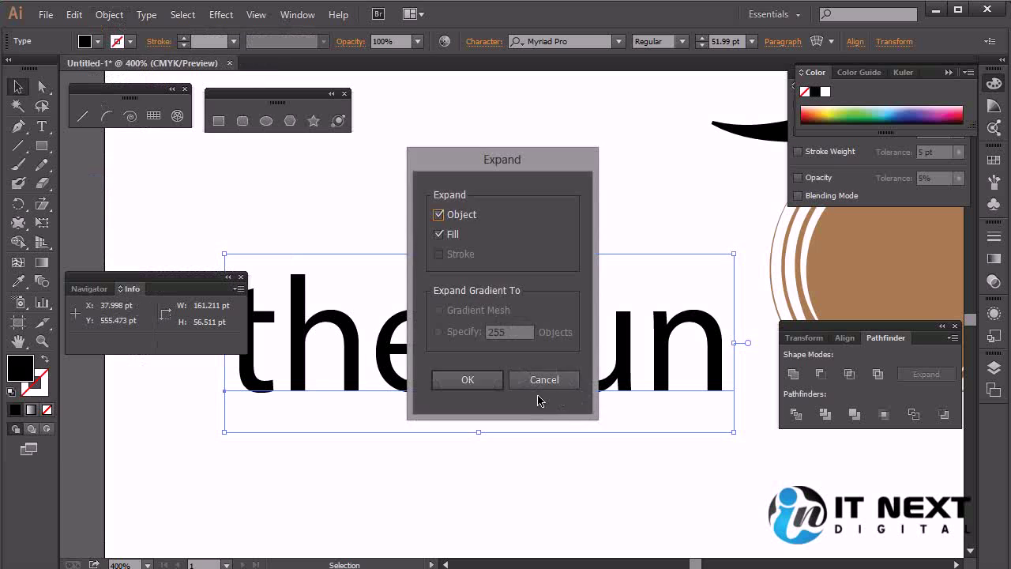
pyautogui.click(469, 369)
pyautogui.click(609, 477)
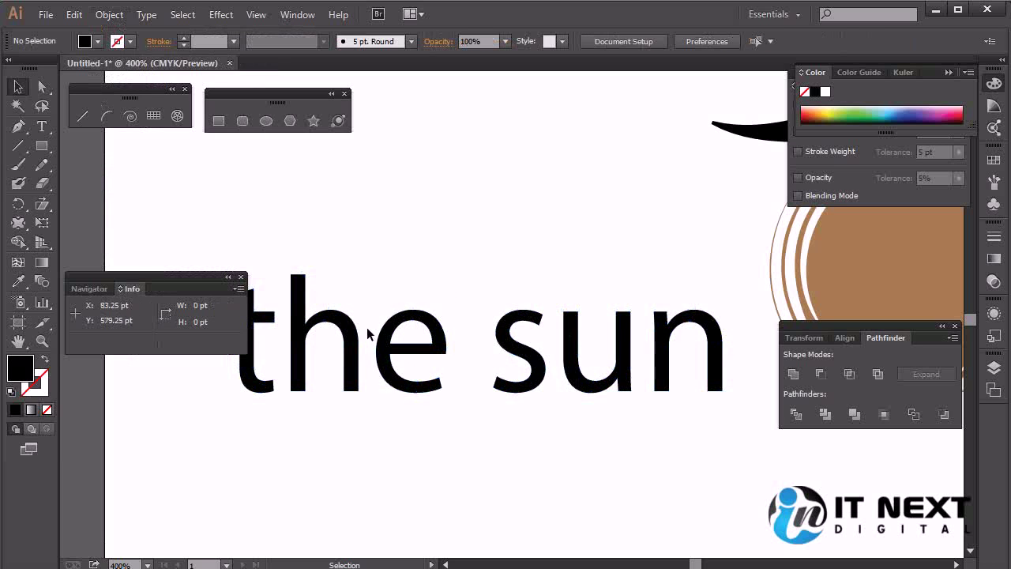
pyautogui.click(541, 382)
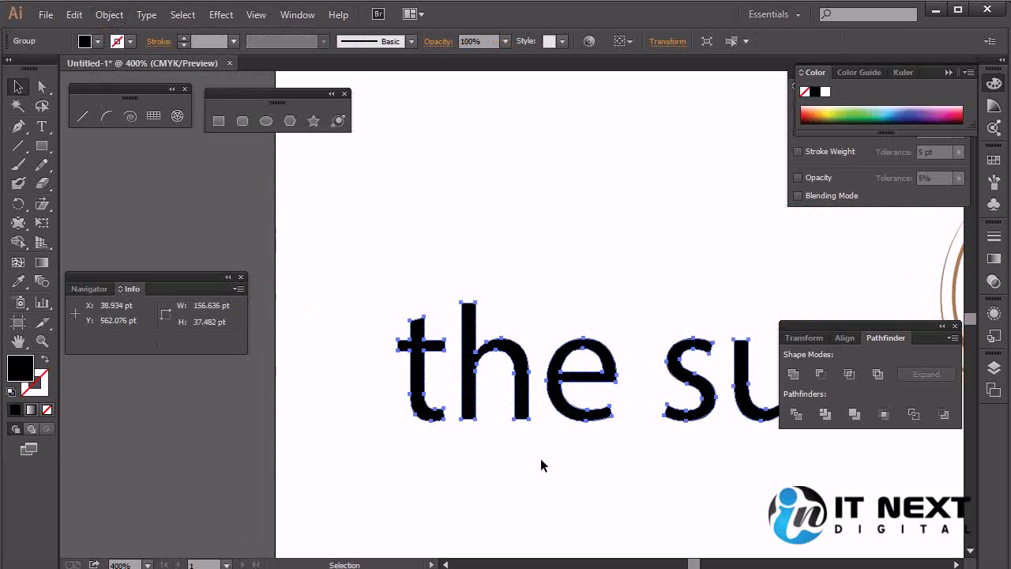
pyautogui.hotkey('shift', 'w')
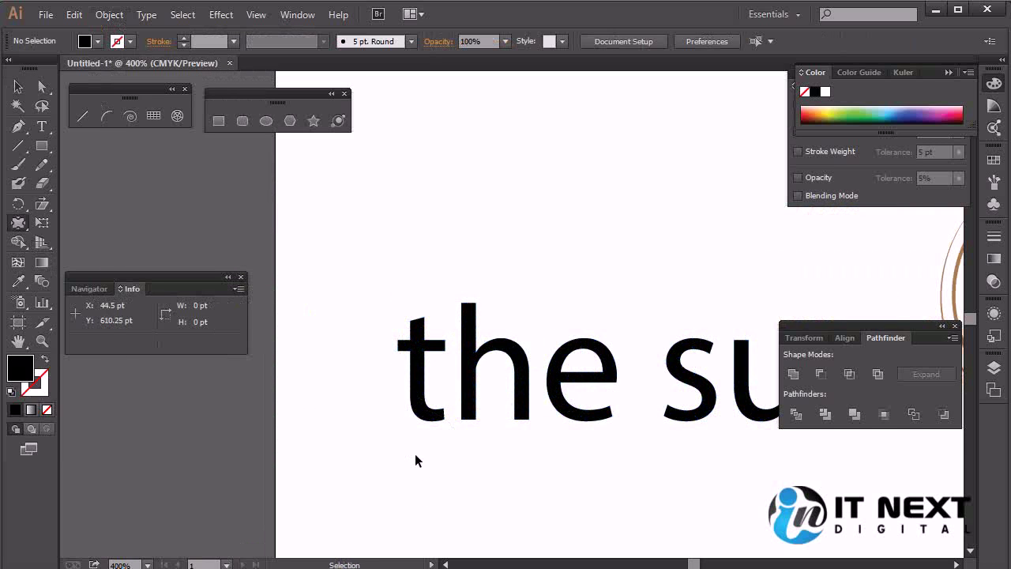
pyautogui.hotkey('ctrl', '+')
pyautogui.hotkey('ctrl', '+')
pyautogui.hotkey('ctrl', '+')
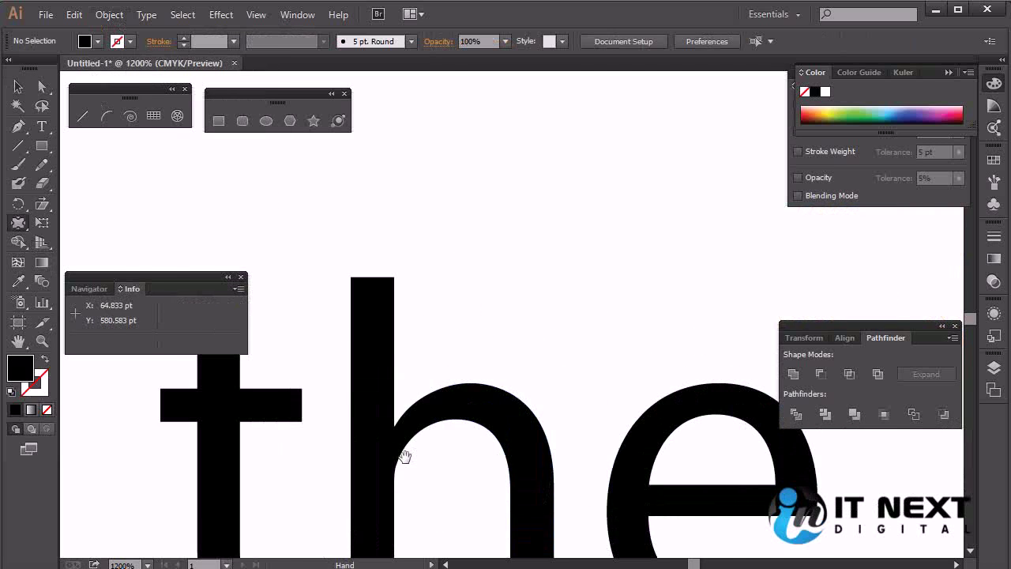
# Zoom in on 'the' and test-pucker the t's top, then undo it.
pyautogui.moveTo(401, 458); pyautogui.dragTo(648, 429)
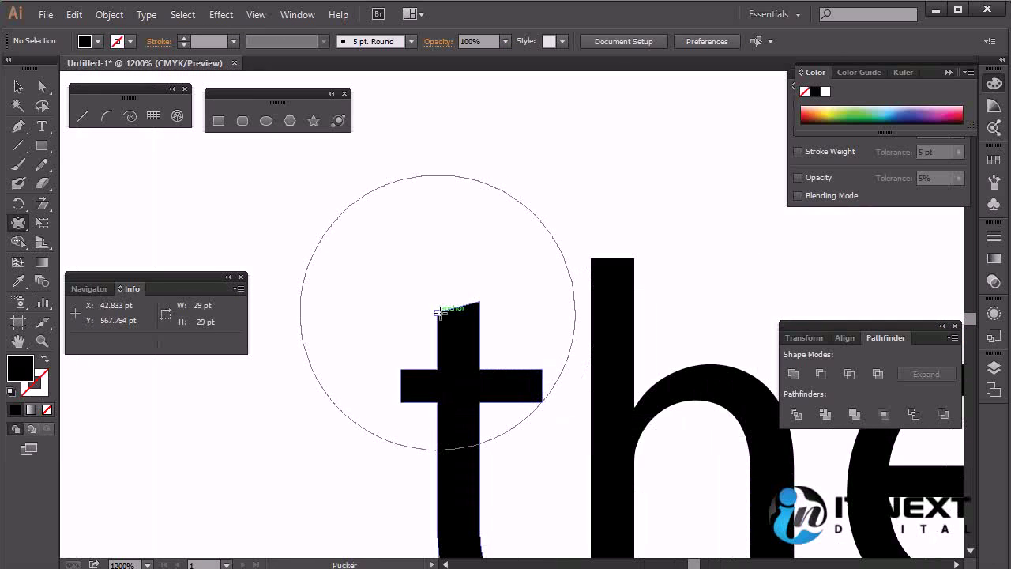
pyautogui.moveTo(439, 312); pyautogui.dragTo(440, 302)
pyautogui.hotkey('ctrl', 'z')
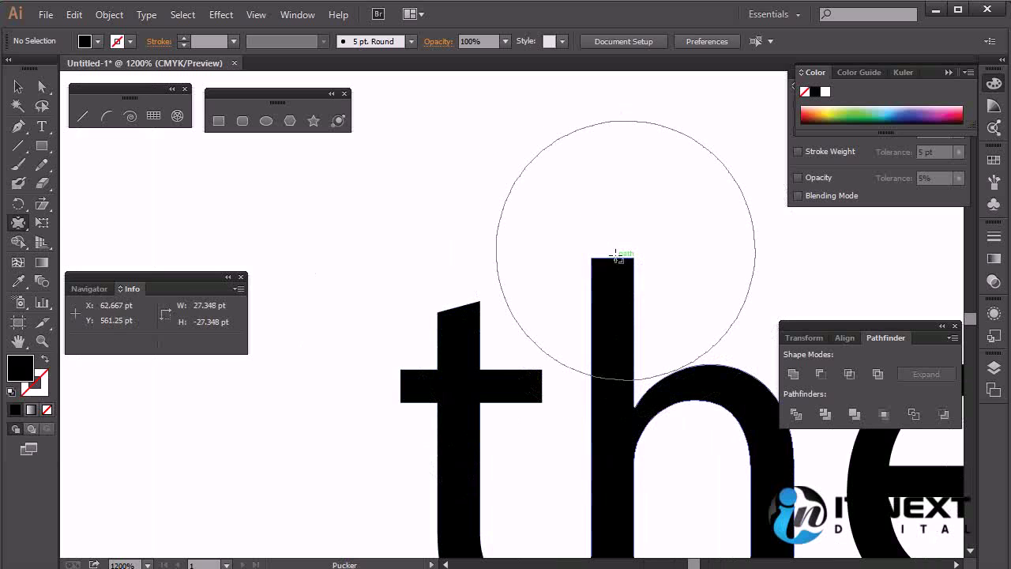
# Set the Pucker brush width and height to 1 pt.
pyautogui.doubleClick(19, 224)
pyautogui.write('1')
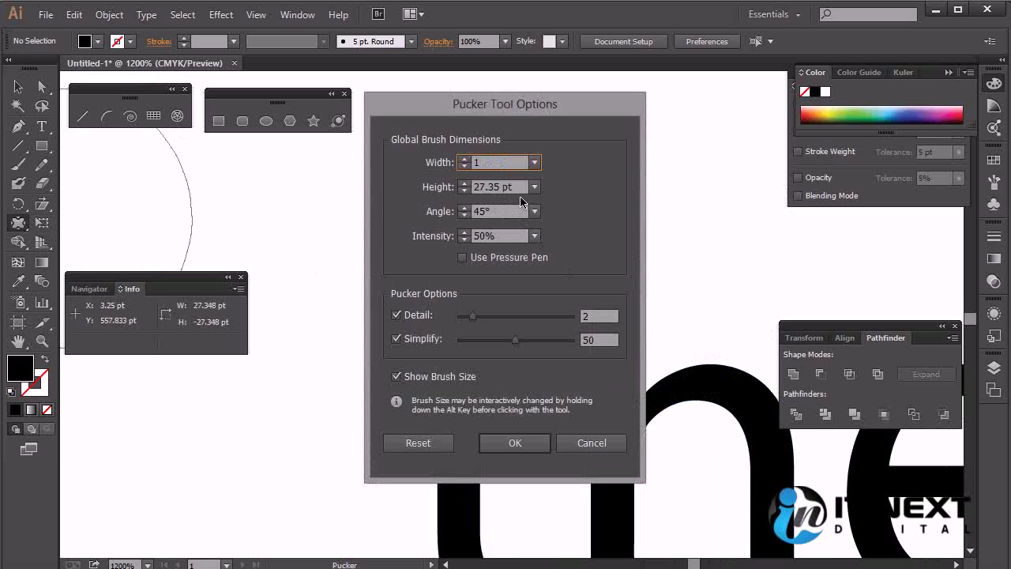
pyautogui.press('Tab')
pyautogui.write('1')
pyautogui.click(513, 433)
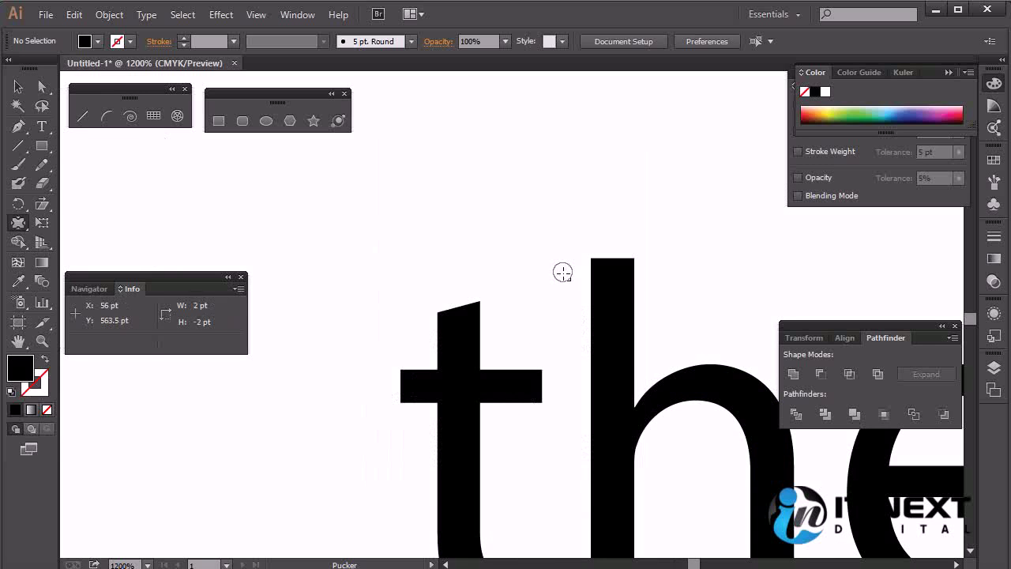
# Pull the t's top corners and bottom-right corner into curved spikes.
pyautogui.moveTo(574, 291); pyautogui.dragTo(540, 282)
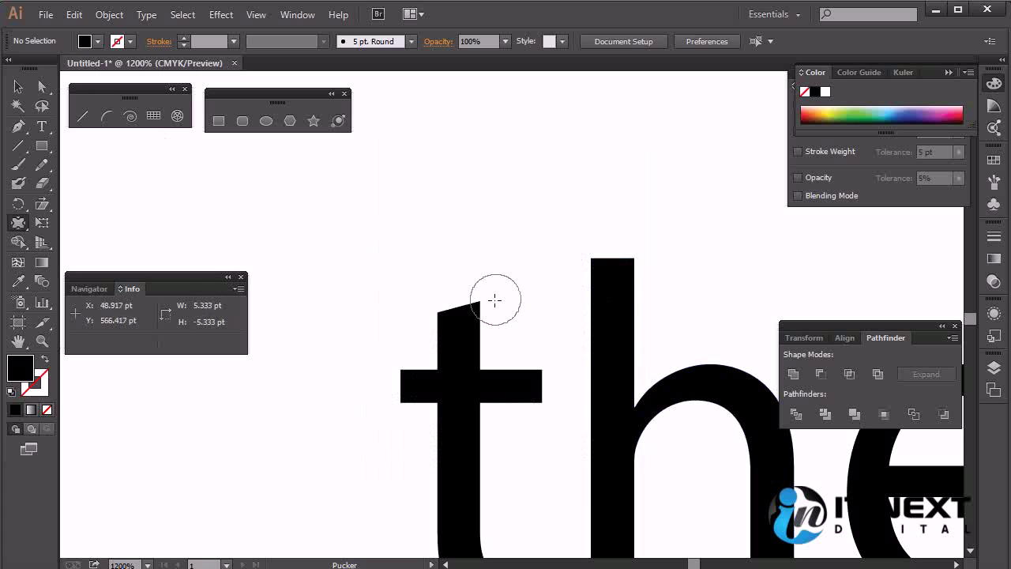
pyautogui.moveTo(486, 303); pyautogui.dragTo(500, 259)
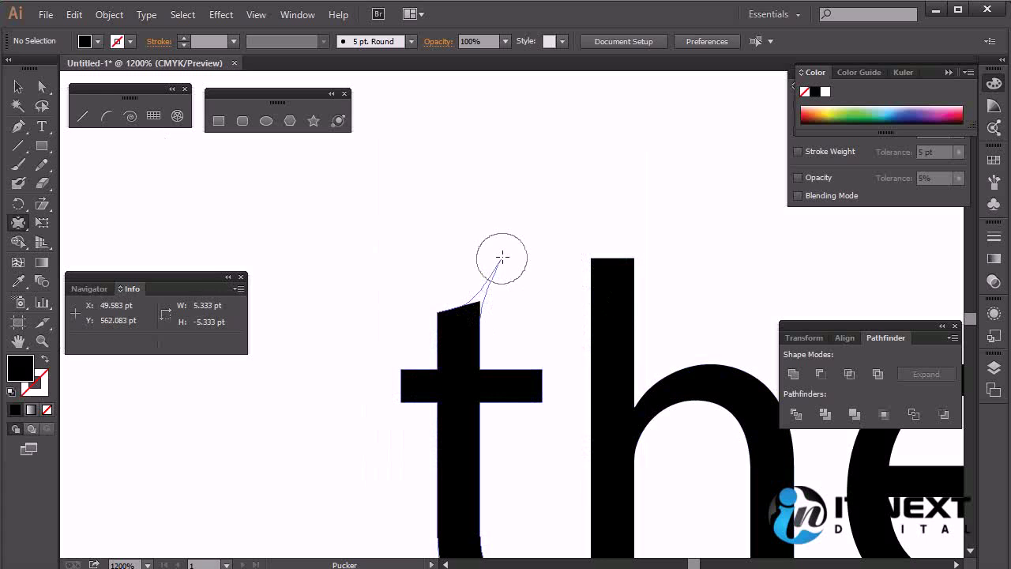
pyautogui.moveTo(457, 318); pyautogui.dragTo(466, 339)
pyautogui.moveTo(550, 362)
pyautogui.mouseDown()
pyautogui.moveTo(537, 299)
pyautogui.moveTo(474, 280)
pyautogui.mouseUp()
pyautogui.moveTo(453, 466); pyautogui.dragTo(478, 518)
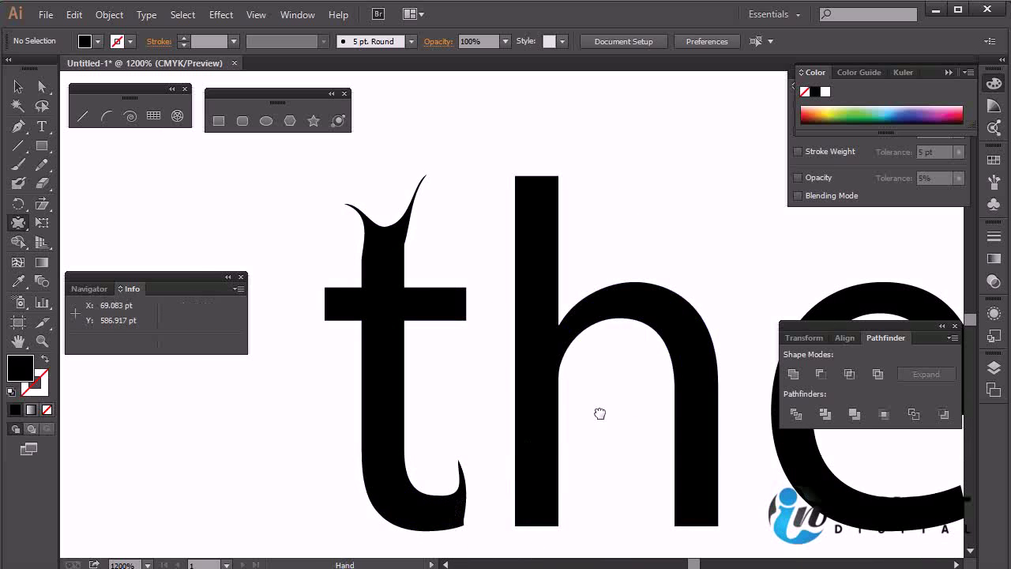
pyautogui.moveTo(609, 413); pyautogui.dragTo(456, 434)
# Spike the h's top corners and the e's lower terminal.
pyautogui.moveTo(406, 196)
pyautogui.mouseDown()
pyautogui.moveTo(417, 190)
pyautogui.moveTo(361, 203)
pyautogui.moveTo(350, 177)
pyautogui.mouseUp()
pyautogui.moveTo(523, 278)
pyautogui.mouseDown()
pyautogui.moveTo(397, 209)
pyautogui.moveTo(373, 227)
pyautogui.mouseUp()
pyautogui.moveTo(656, 451); pyautogui.dragTo(659, 421)
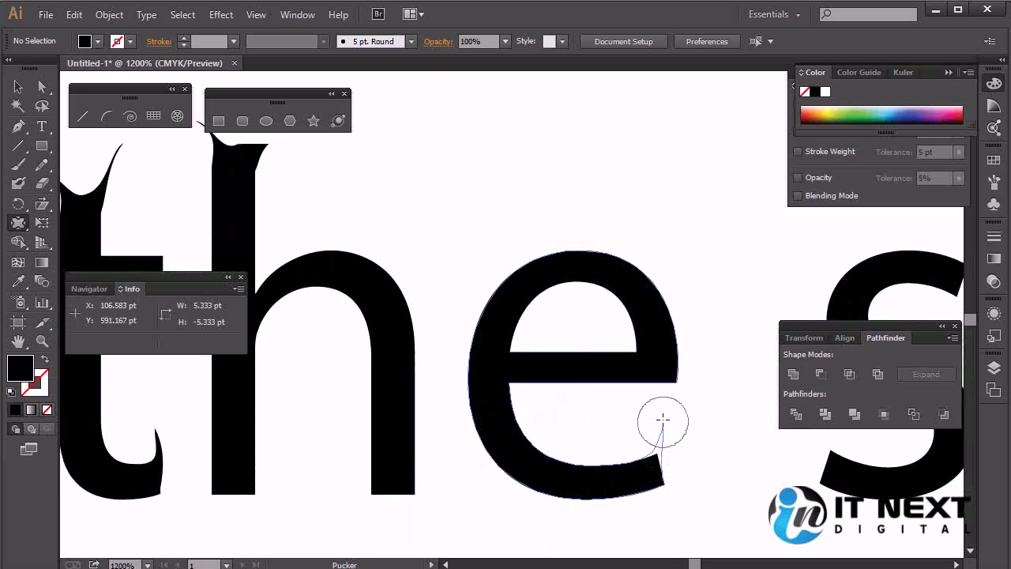
pyautogui.moveTo(665, 485); pyautogui.dragTo(686, 479)
# Pucker the s's lower terminal into a spike and its upper terminal into a sharp hook.
pyautogui.moveTo(734, 450); pyautogui.dragTo(721, 519)
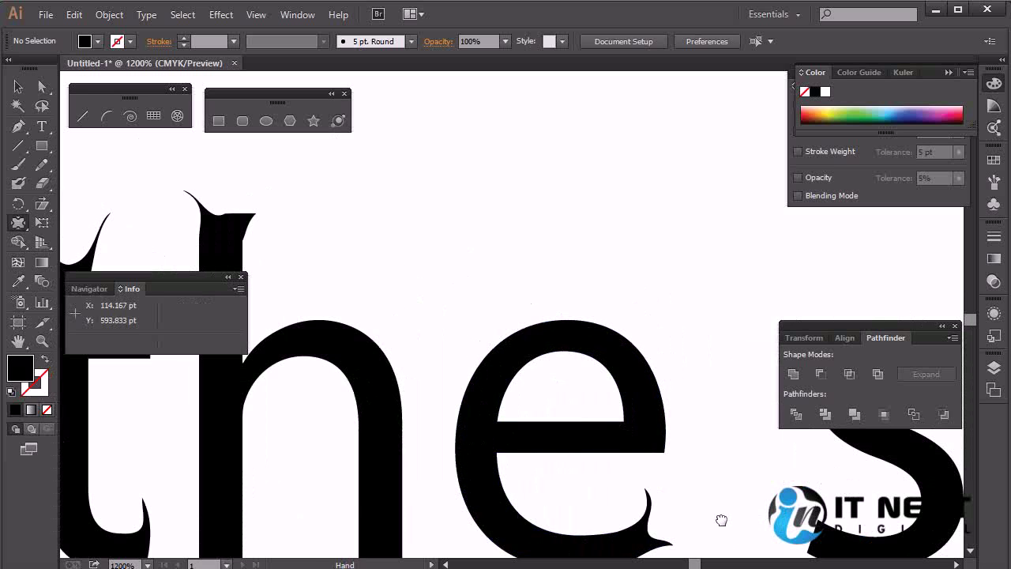
pyautogui.moveTo(730, 472); pyautogui.dragTo(407, 384)
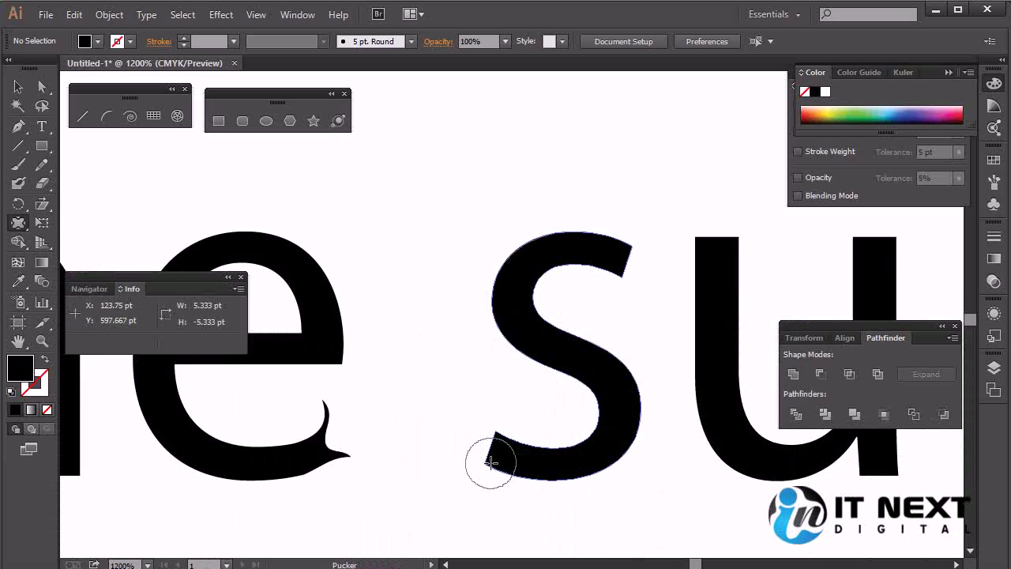
pyautogui.moveTo(480, 460); pyautogui.dragTo(508, 424)
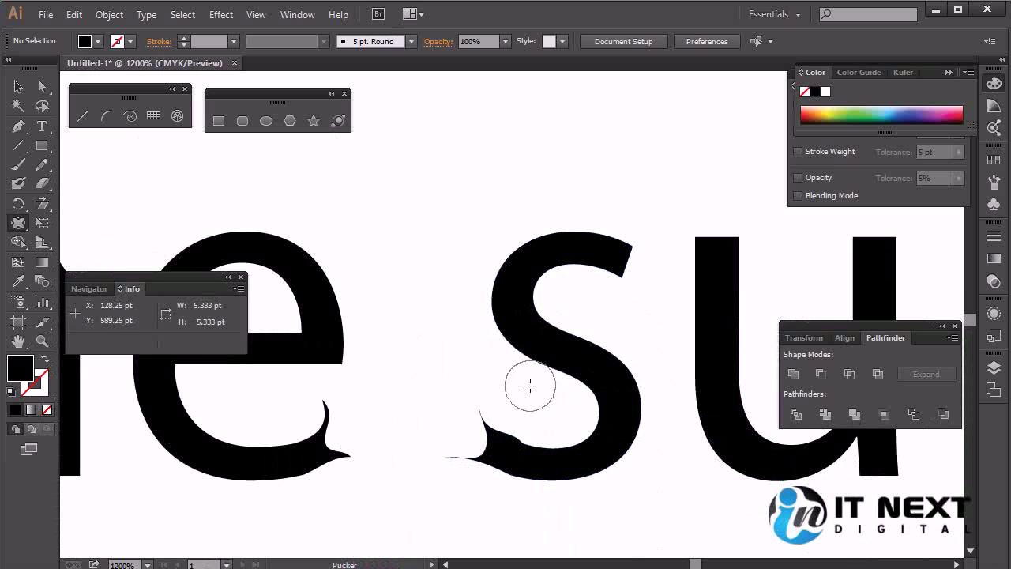
pyautogui.moveTo(548, 367); pyautogui.dragTo(453, 514)
pyautogui.moveTo(526, 422)
pyautogui.mouseDown()
pyautogui.moveTo(536, 393)
pyautogui.moveTo(582, 421)
pyautogui.mouseUp()
pyautogui.moveTo(643, 436); pyautogui.dragTo(418, 474)
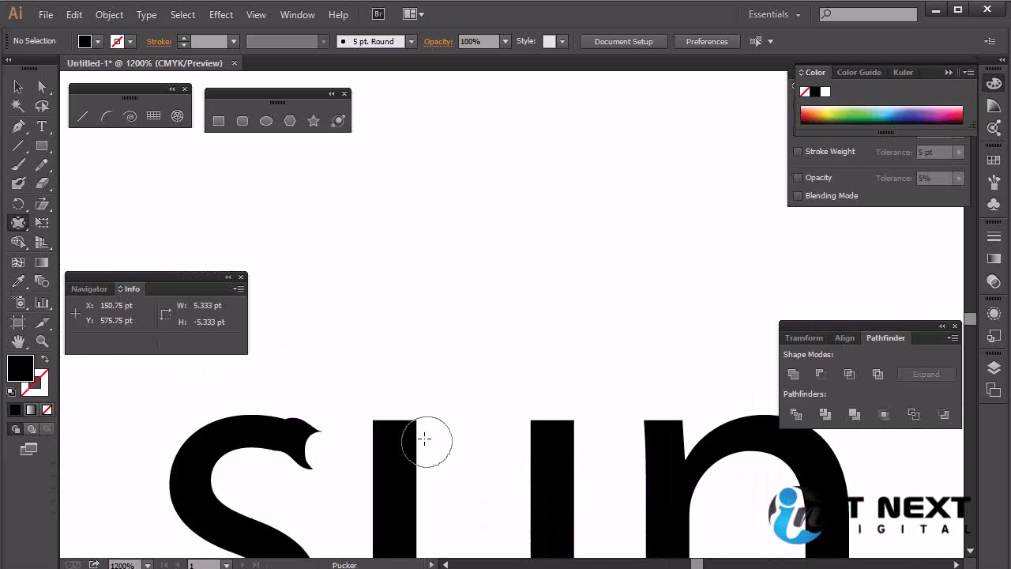
# Curl the u's top into a spike and flare its bottom-right foot into a tail.
pyautogui.moveTo(414, 419); pyautogui.dragTo(451, 401)
pyautogui.moveTo(445, 471); pyautogui.dragTo(514, 451)
pyautogui.moveTo(447, 402); pyautogui.dragTo(422, 383)
pyautogui.moveTo(552, 466); pyautogui.dragTo(413, 348)
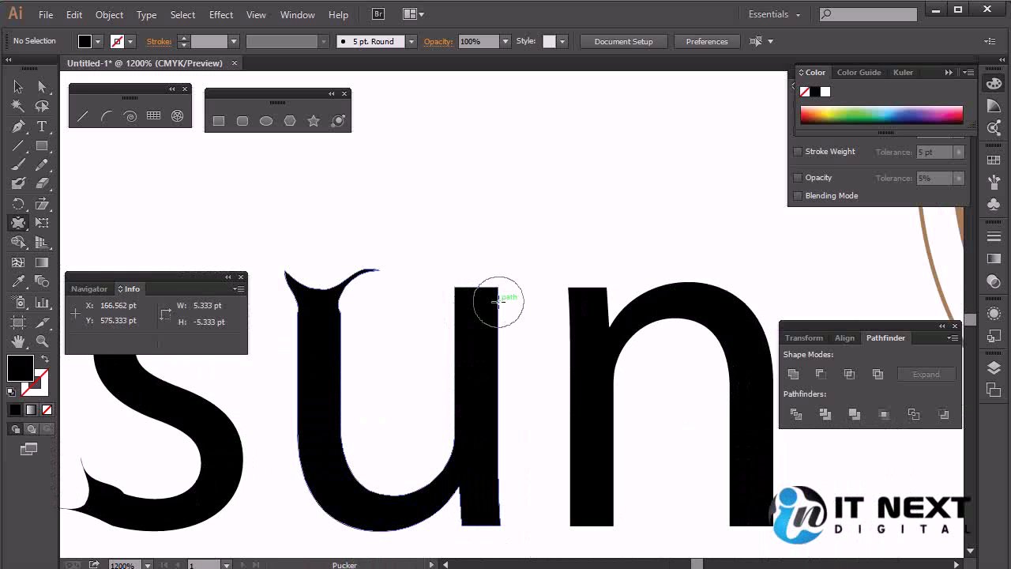
pyautogui.moveTo(514, 534); pyautogui.dragTo(523, 528)
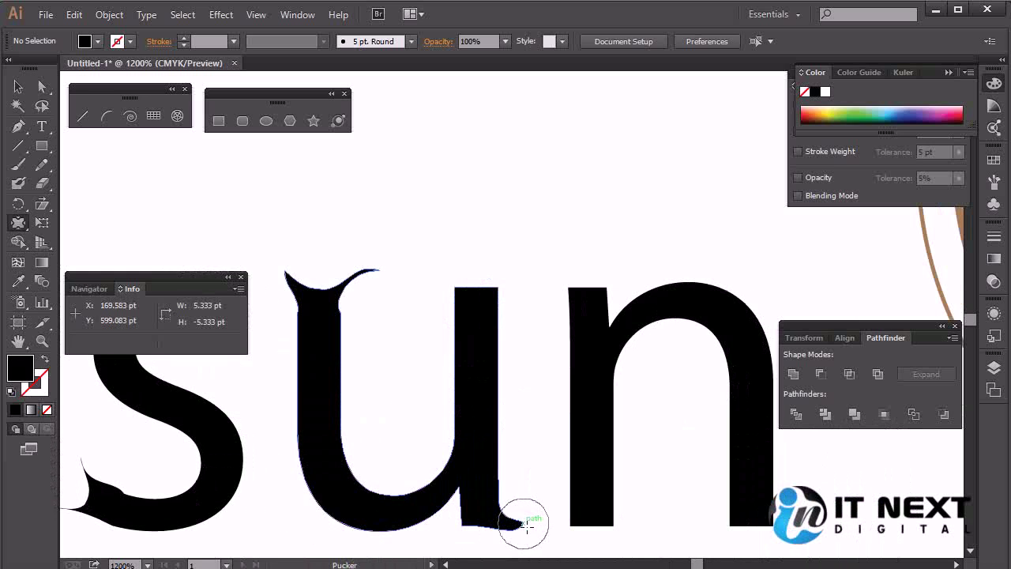
# Shape the n's top-left into two curled horns and flare both stem feet.
pyautogui.moveTo(649, 465); pyautogui.dragTo(479, 472)
pyautogui.moveTo(402, 292); pyautogui.dragTo(435, 289)
pyautogui.moveTo(579, 545)
pyautogui.mouseDown()
pyautogui.moveTo(560, 469)
pyautogui.moveTo(595, 467)
pyautogui.mouseUp()
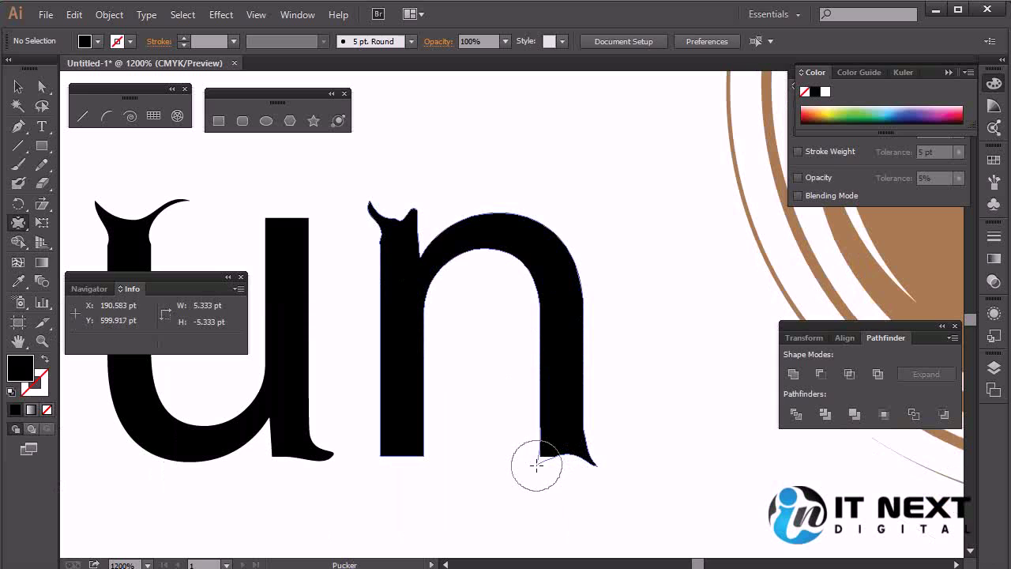
pyautogui.moveTo(429, 463); pyautogui.dragTo(440, 463)
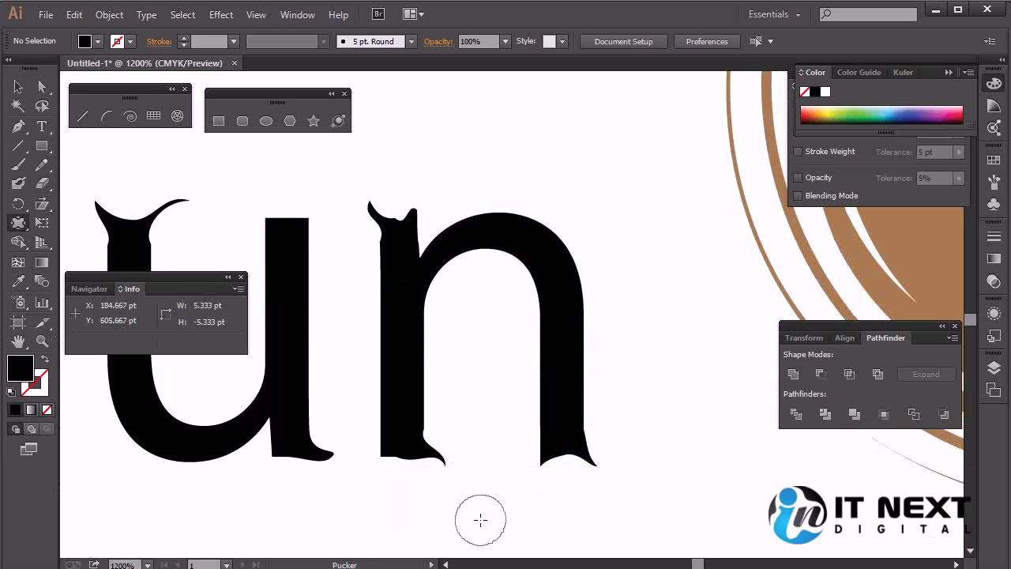
pyautogui.moveTo(555, 440); pyautogui.dragTo(802, 461)
# Zoom out to 300% and pan so the spiky lettering and brown sun show together.
pyautogui.hotkey('ctrl', '-')
pyautogui.hotkey('ctrl', '-')
pyautogui.hotkey('ctrl', '-')
pyautogui.hotkey('ctrl', '-')
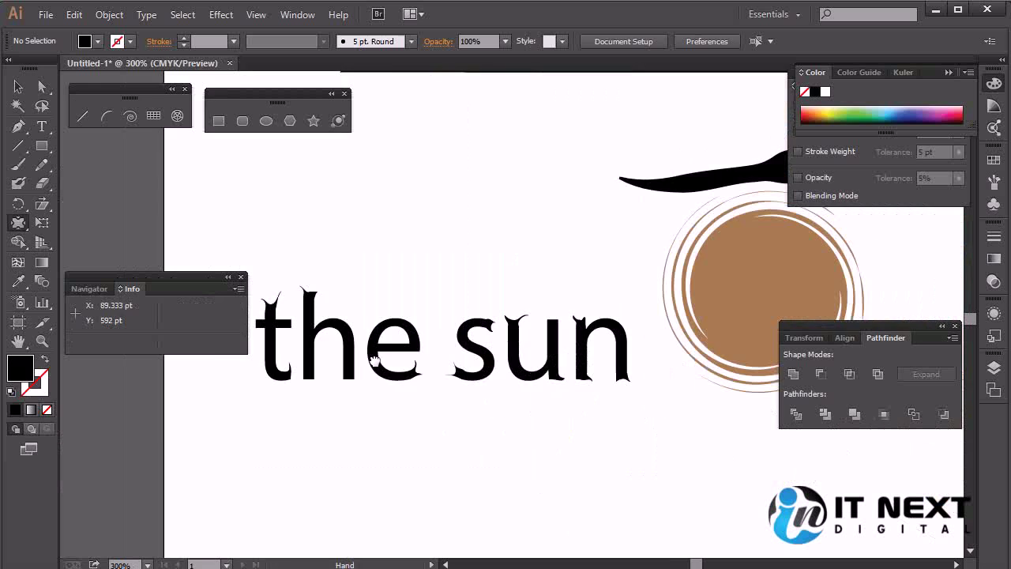
pyautogui.moveTo(386, 291); pyautogui.dragTo(493, 323)
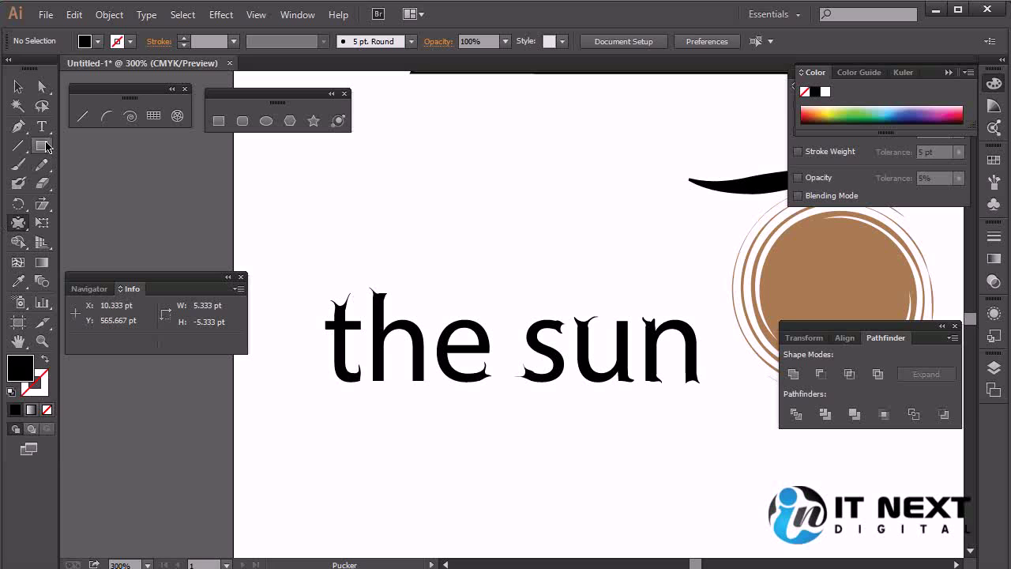
pyautogui.moveTo(46, 146); pyautogui.dragTo(119, 183)
# Draw a black circle above 'the sun' and pucker its left edge into a long point.
pyautogui.moveTo(484, 166); pyautogui.dragTo(614, 296)
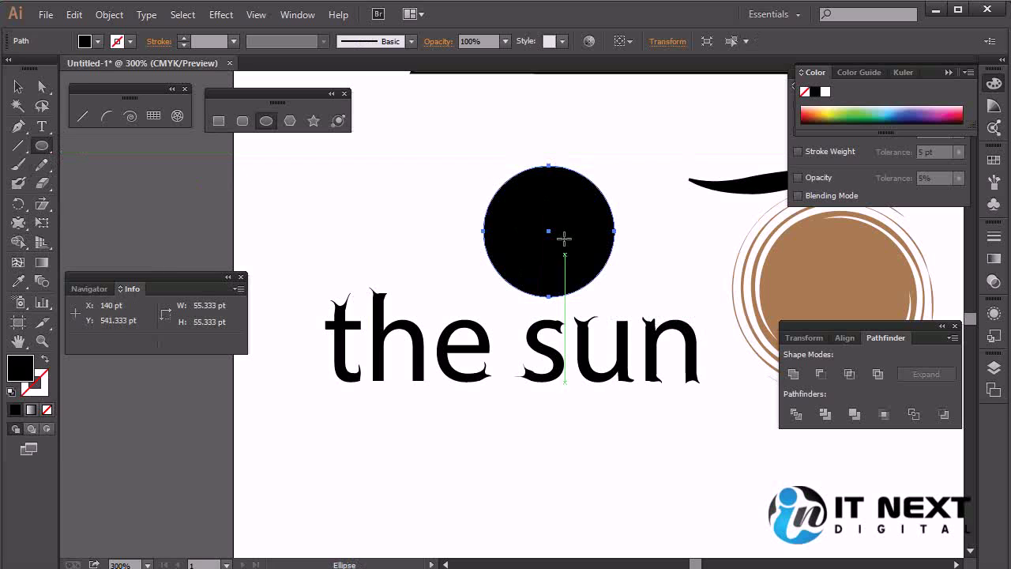
pyautogui.click(19, 222)
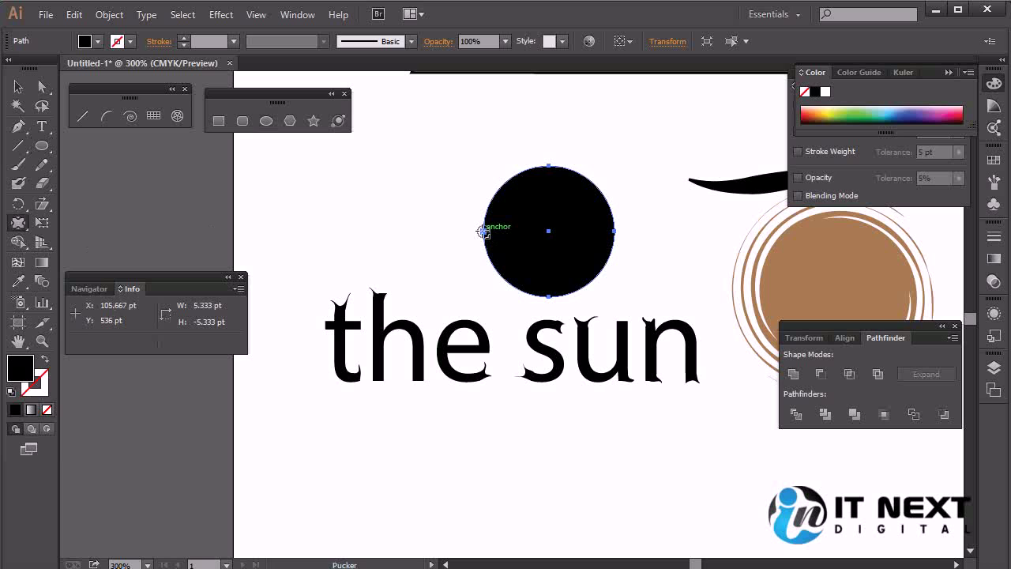
pyautogui.moveTo(484, 232); pyautogui.dragTo(519, 267)
pyautogui.moveTo(484, 231); pyautogui.dragTo(356, 228)
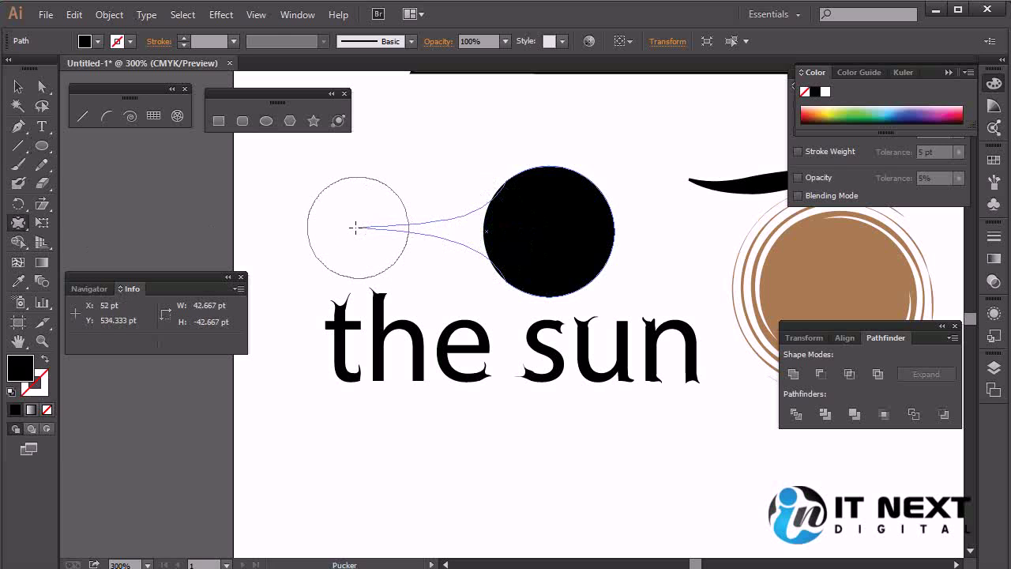
pyautogui.moveTo(355, 228); pyautogui.dragTo(395, 227)
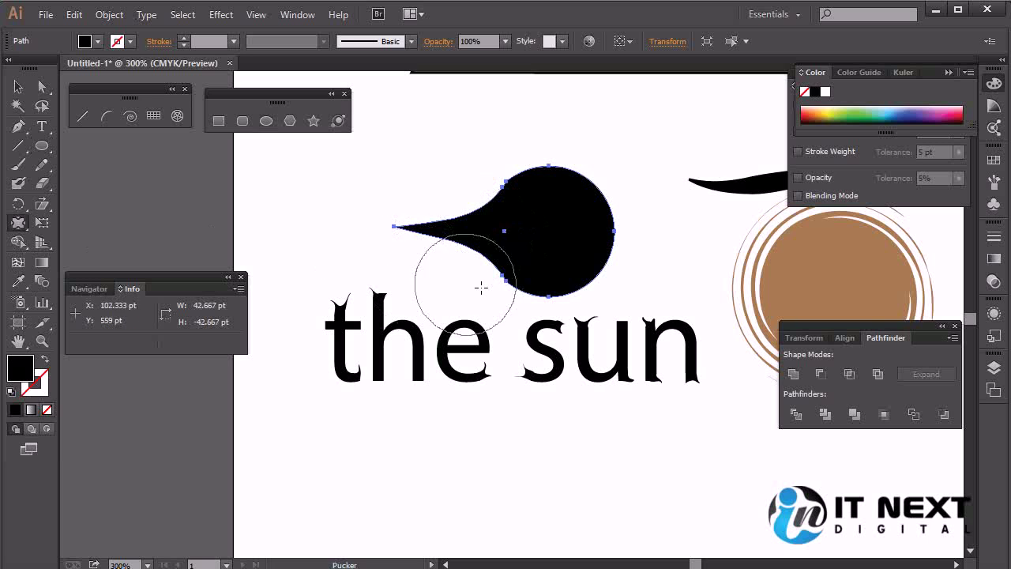
# Rotate the teardrop 90° so its point faces down and place it between 'the' and 'sun'.
pyautogui.click(18, 86)
pyautogui.click(698, 266)
pyautogui.click(553, 230)
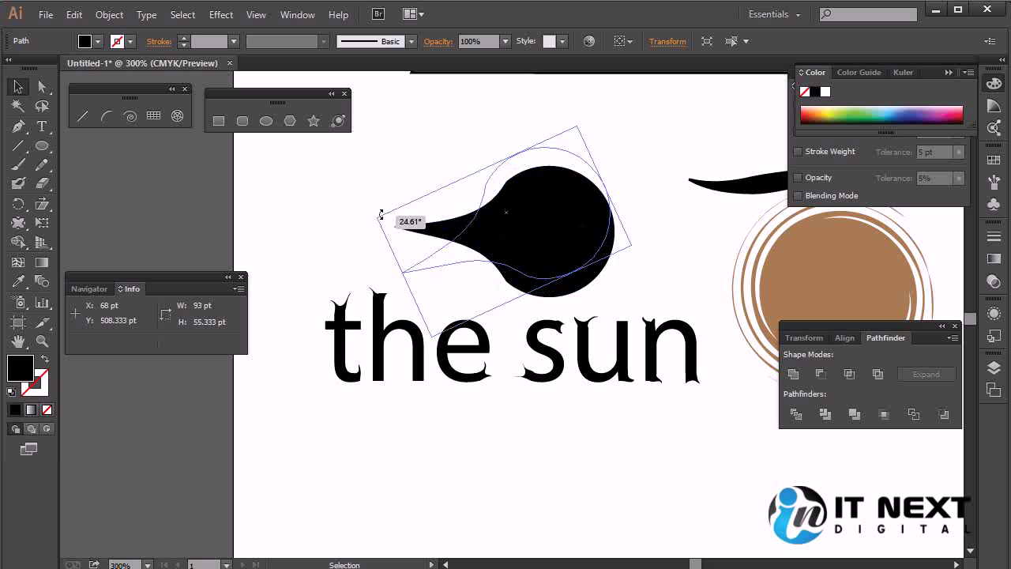
pyautogui.moveTo(389, 159); pyautogui.dragTo(485, 315)
pyautogui.moveTo(504, 256)
pyautogui.mouseDown()
pyautogui.moveTo(529, 211)
pyautogui.moveTo(531, 227)
pyautogui.mouseUp()
pyautogui.click(629, 244)
pyautogui.click(534, 206)
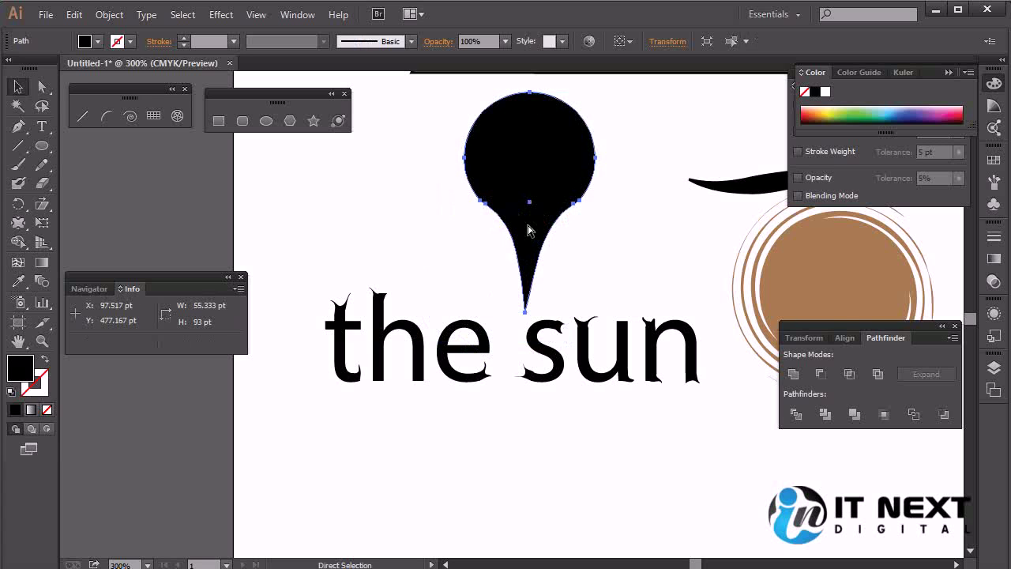
# Lengthen the handles of the pin's lower-right and lower-left anchors to reshape its sides.
pyautogui.scroll(2, 529, 228)
pyautogui.click(42, 88)
pyautogui.click(519, 371)
pyautogui.click(479, 338)
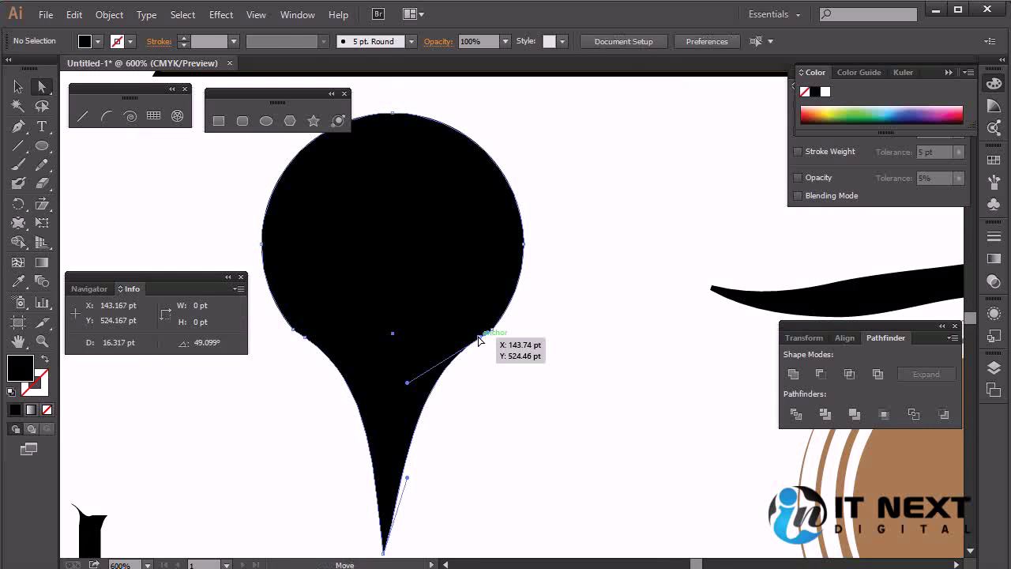
pyautogui.moveTo(408, 384); pyautogui.dragTo(401, 460)
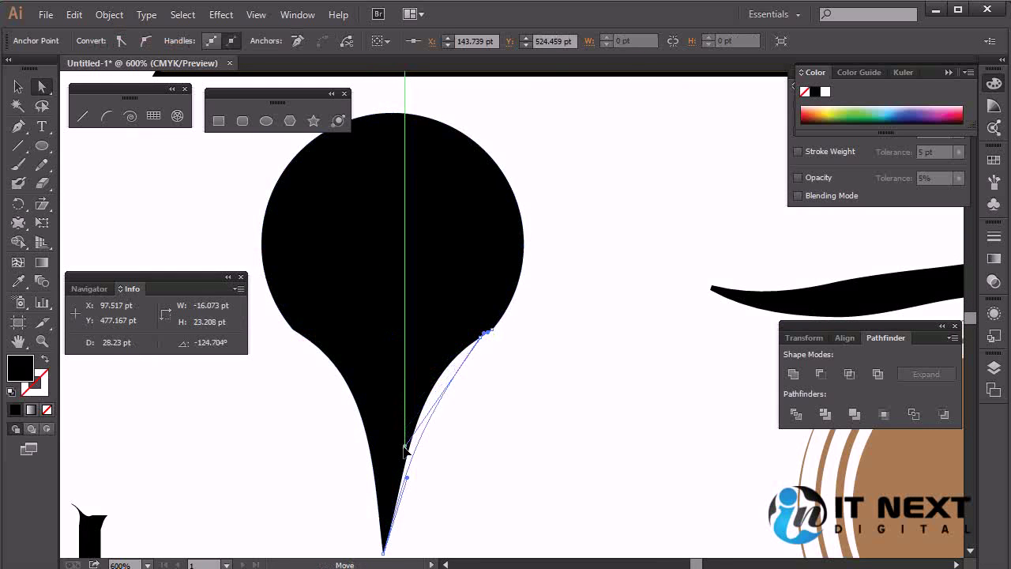
pyautogui.click(304, 336)
pyautogui.moveTo(308, 334)
pyautogui.mouseDown()
pyautogui.moveTo(382, 382)
pyautogui.moveTo(364, 441)
pyautogui.mouseUp()
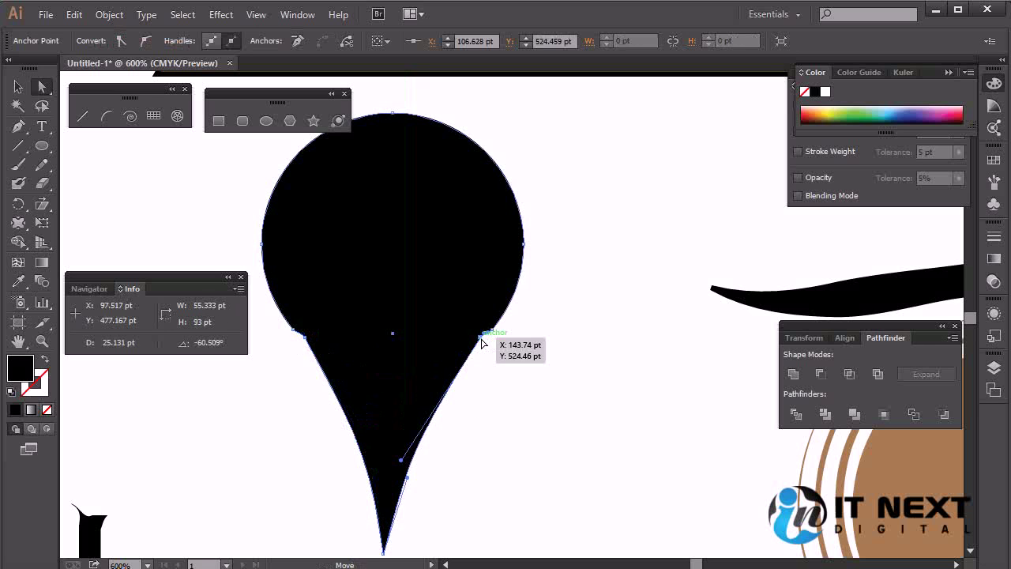
# Fine-tune both side curves so they taper smoothly into the point.
pyautogui.moveTo(482, 341); pyautogui.dragTo(475, 356)
pyautogui.moveTo(307, 345); pyautogui.dragTo(306, 357)
pyautogui.moveTo(473, 366); pyautogui.dragTo(471, 362)
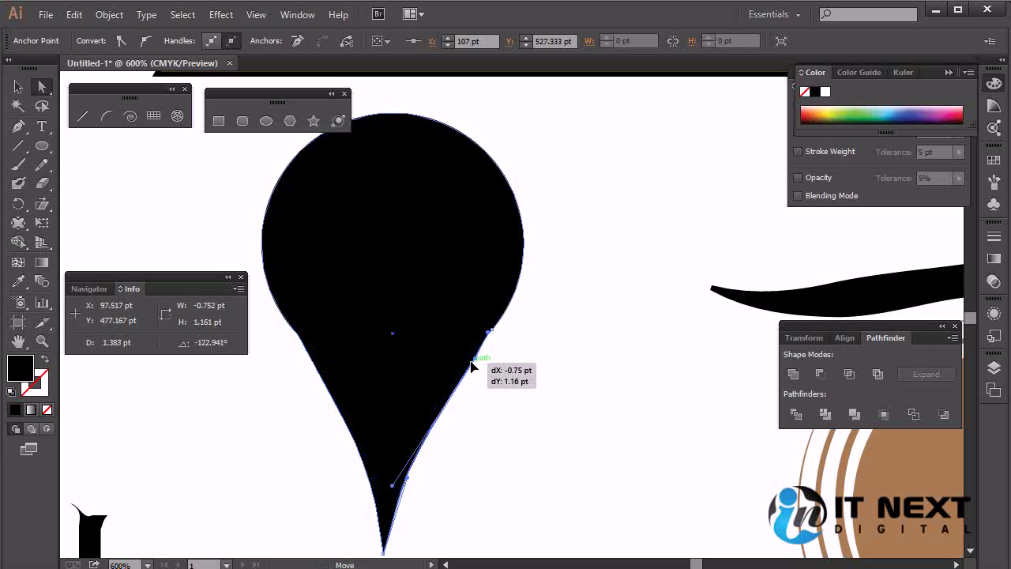
pyautogui.moveTo(470, 365); pyautogui.dragTo(474, 368)
# Bring the lettering back into view and select the finished 55 × 93 pt pin.
pyautogui.moveTo(546, 355)
pyautogui.mouseDown()
pyautogui.moveTo(689, 229)
pyautogui.moveTo(663, 318)
pyautogui.moveTo(627, 185)
pyautogui.mouseUp()
pyautogui.press('v')
pyautogui.click(733, 243)
pyautogui.scroll(1, 627, 184)
pyautogui.click(465, 286)
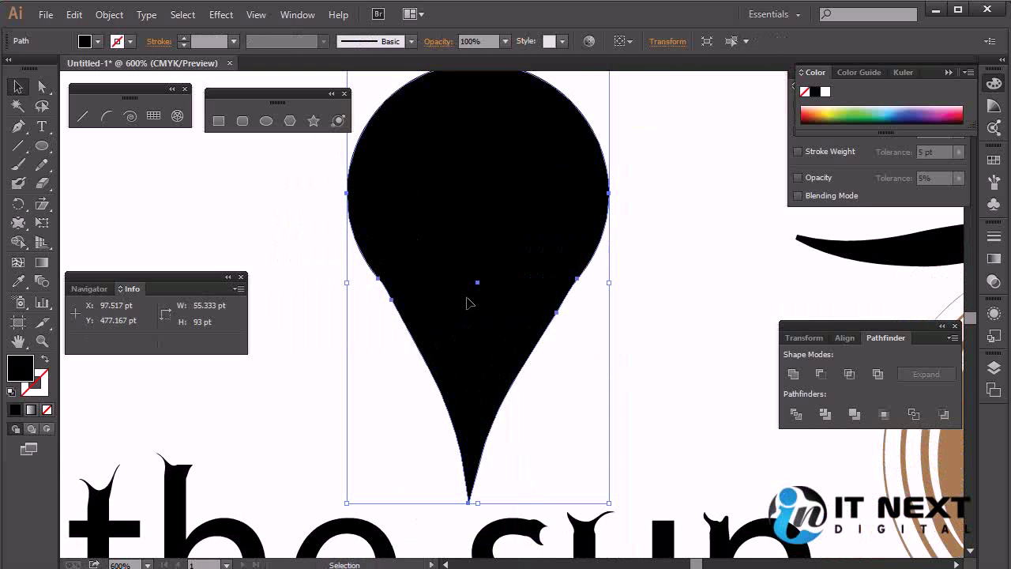